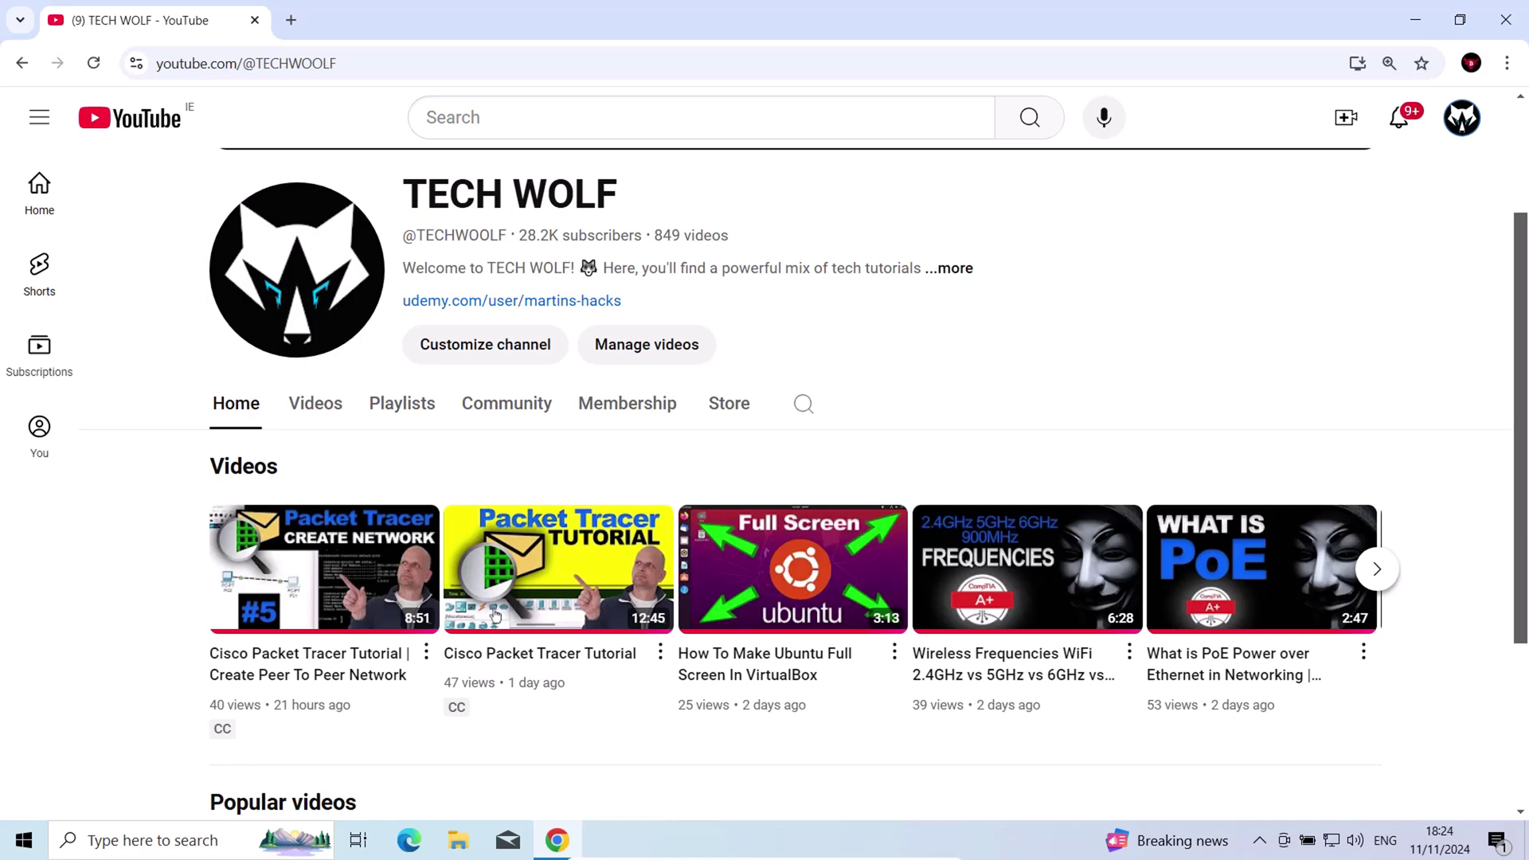
# Exit VirtualBox full-screen with Right Ctrl+F so the Windows 10 VM shows in a window
pyautogui.press('Control_R+f')
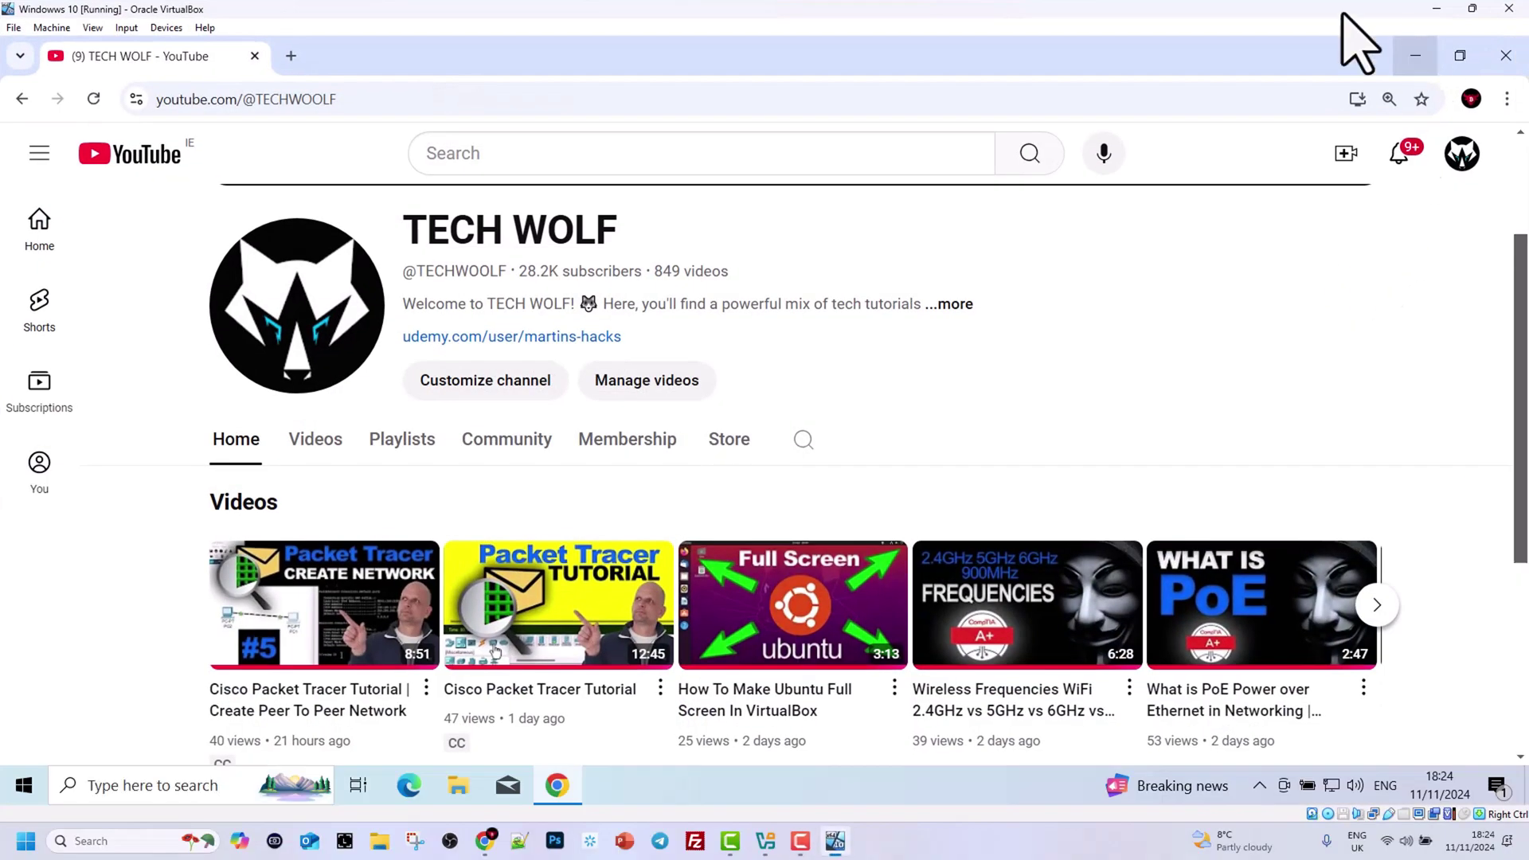
pyautogui.moveTo(1328, 11); pyautogui.dragTo(1344, 311)
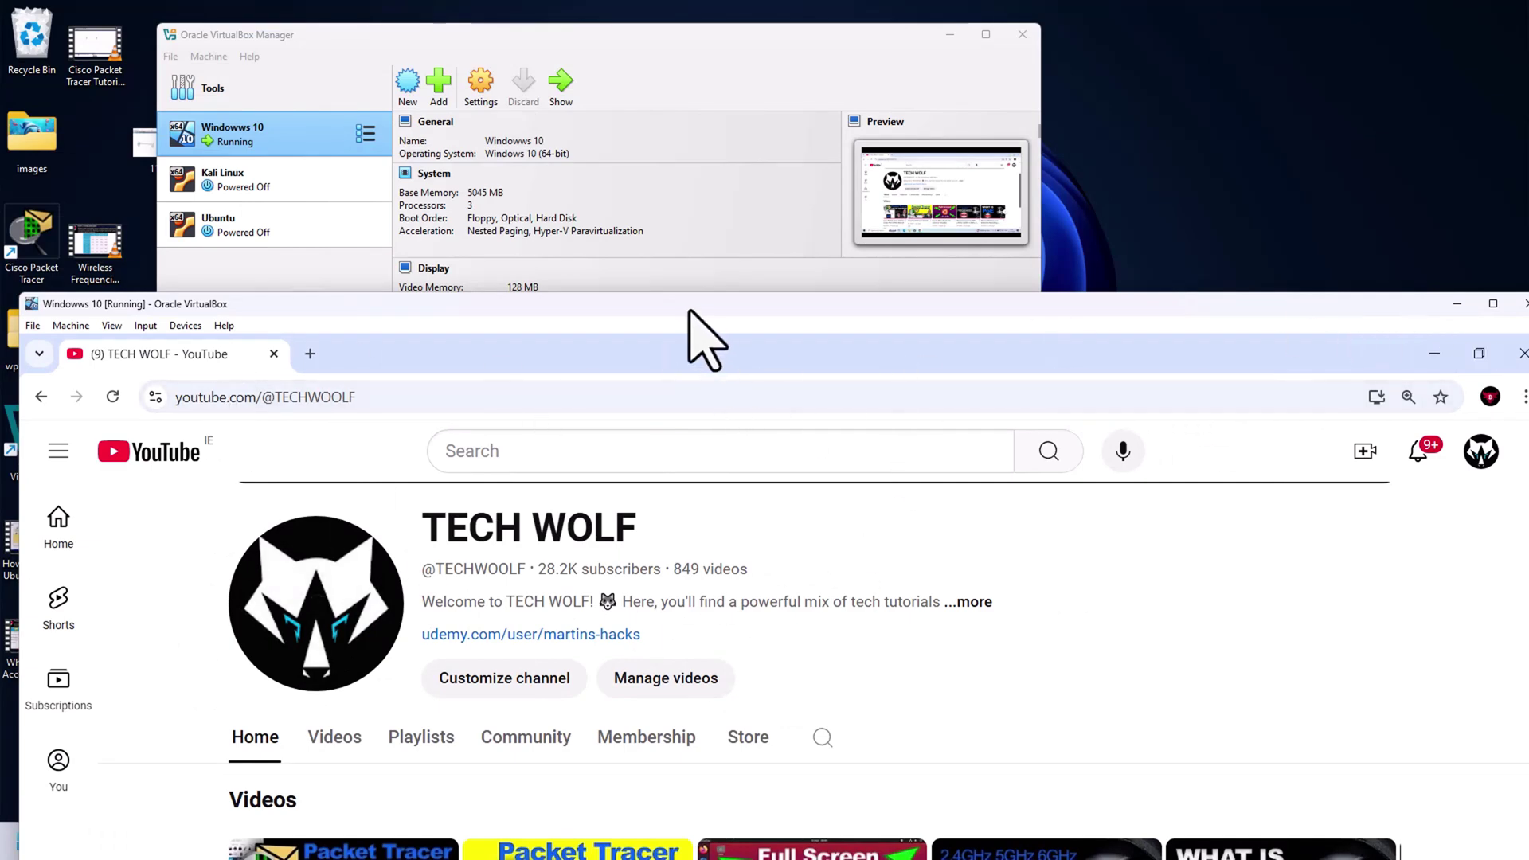
pyautogui.moveTo(700, 342); pyautogui.dragTo(966, 235)
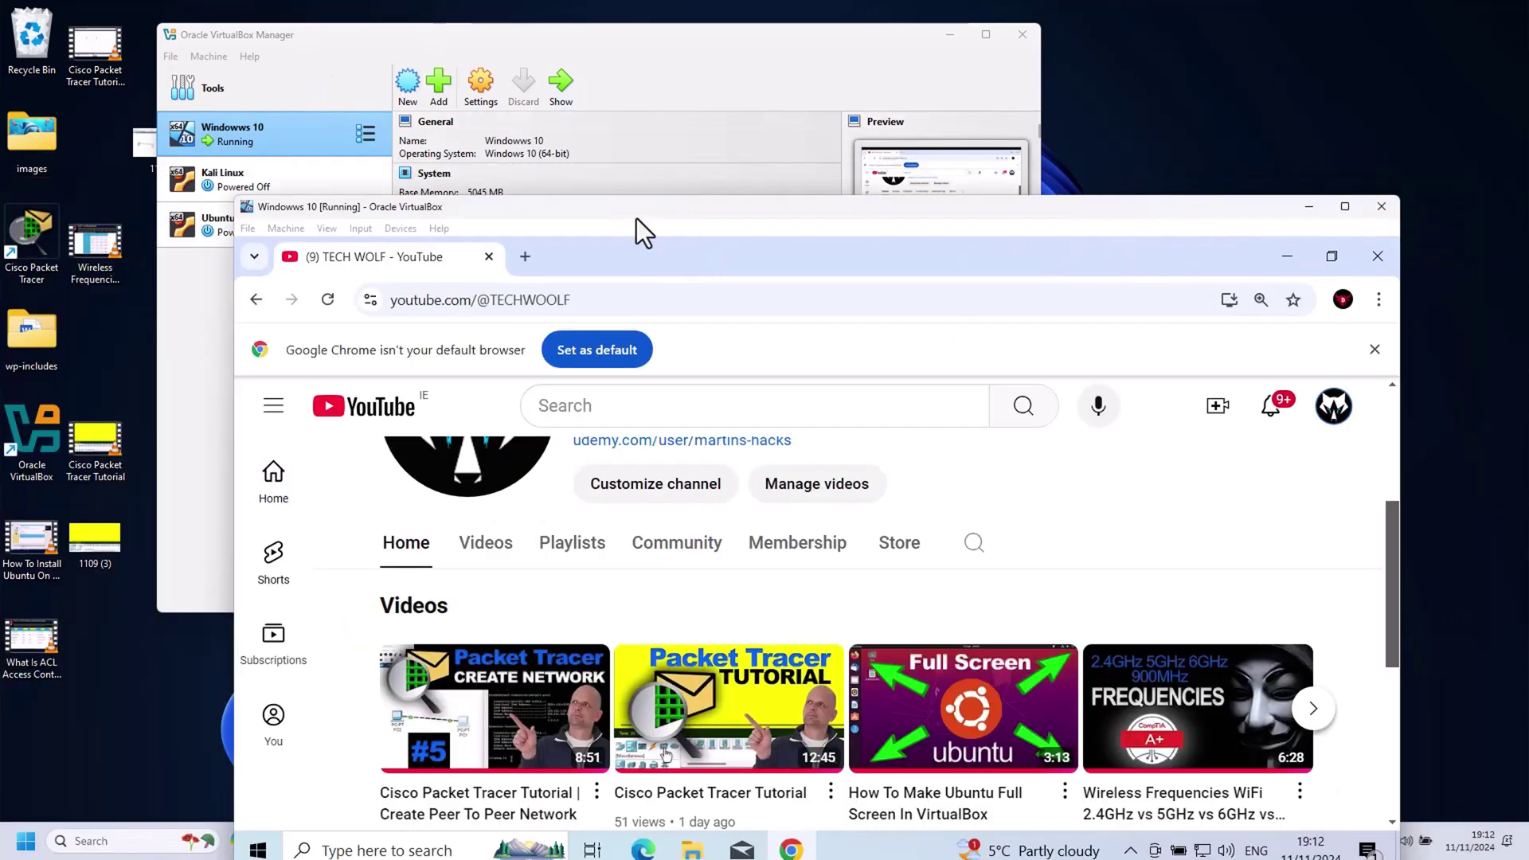
pyautogui.moveTo(638, 218); pyautogui.dragTo(670, 179)
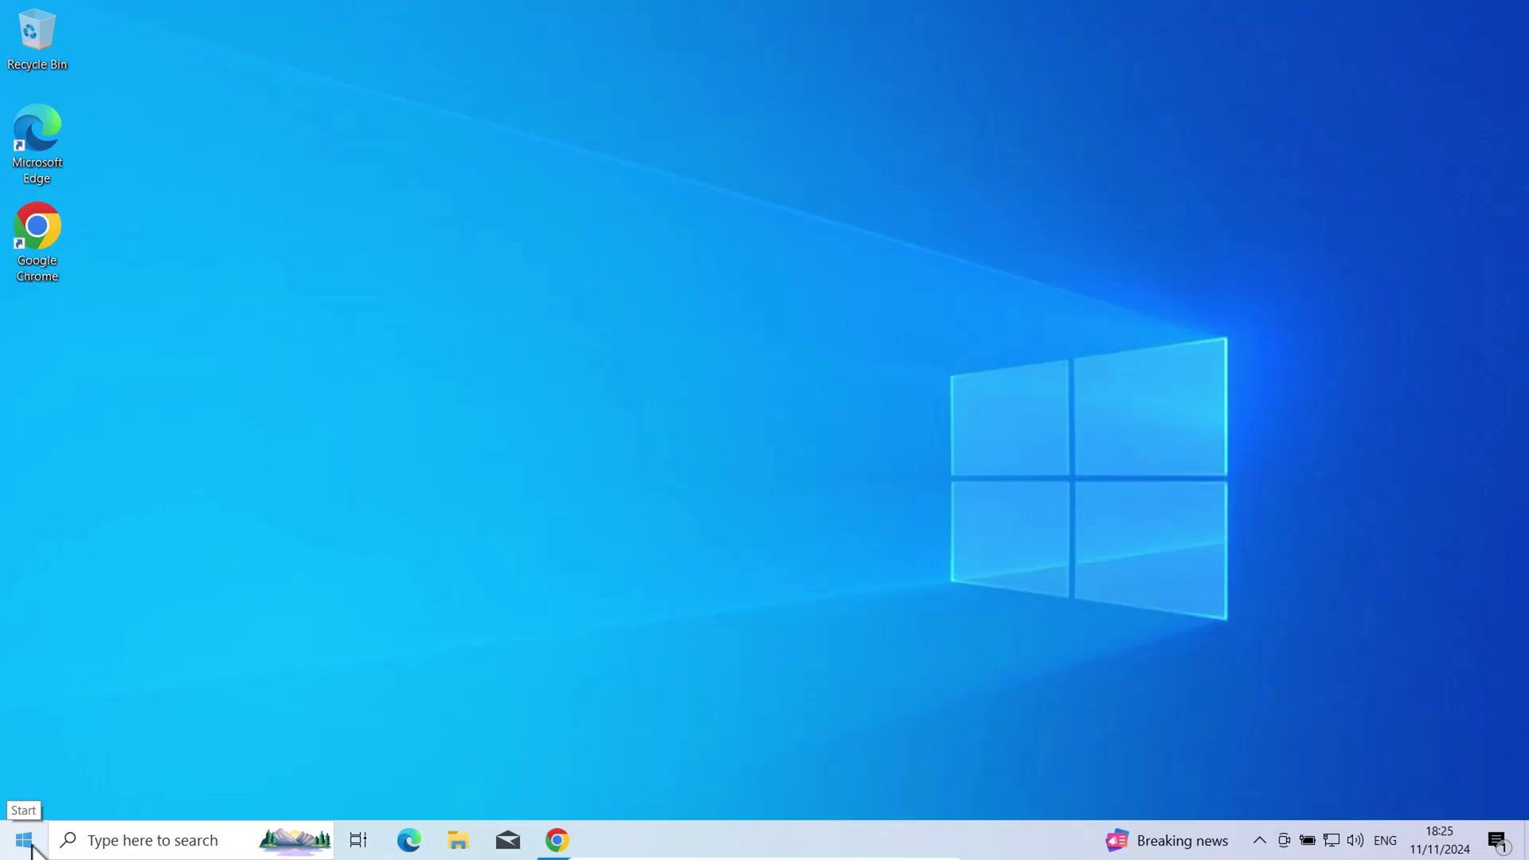
# Go to Settings > Accounts > Family & other users, after briefly viewing Email & accounts
pyautogui.rightClick(30, 847)
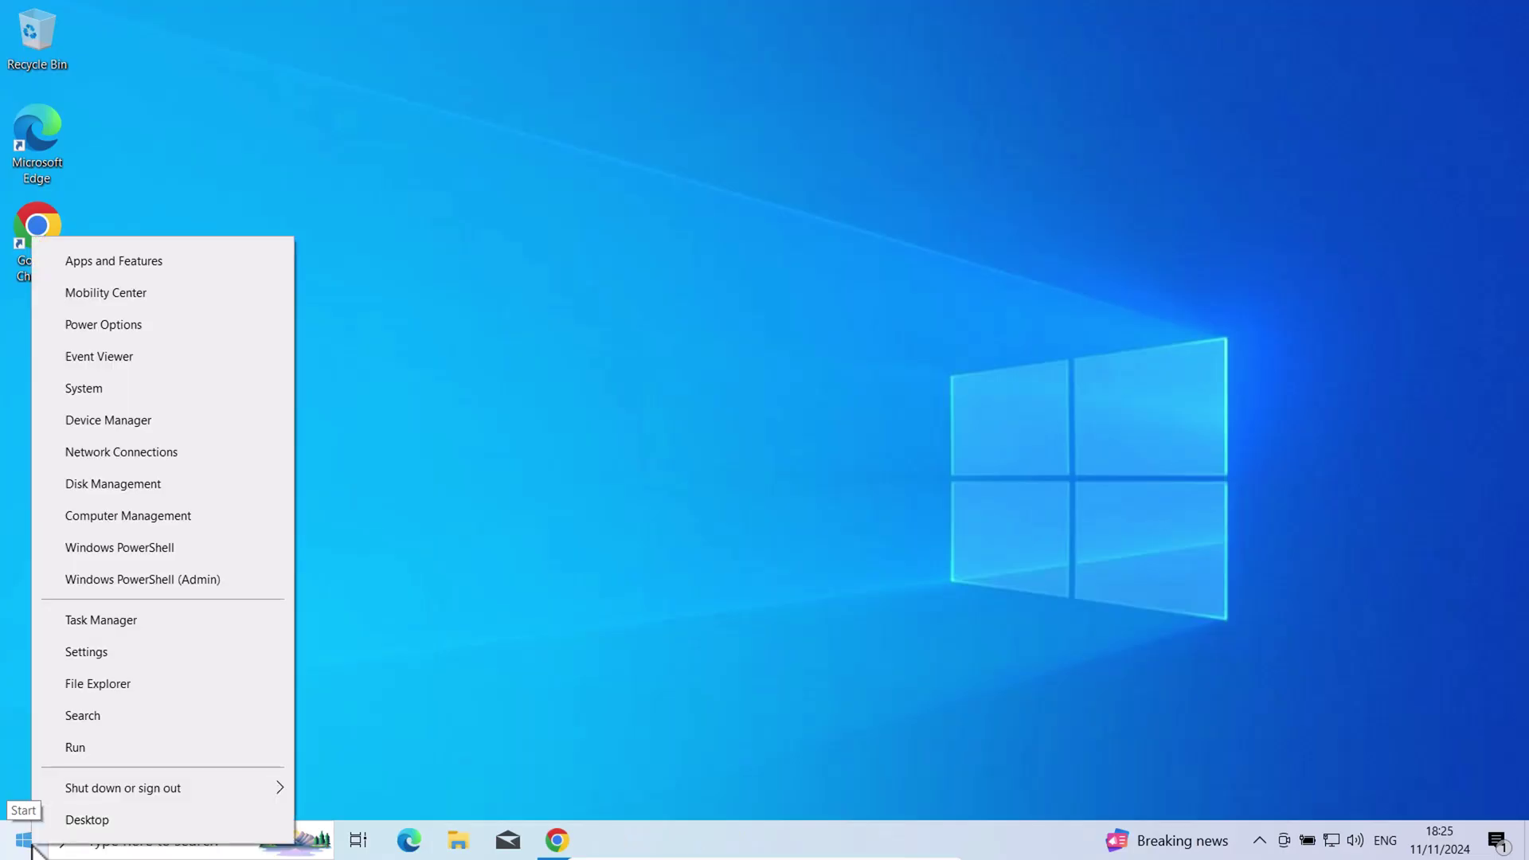
pyautogui.click(79, 659)
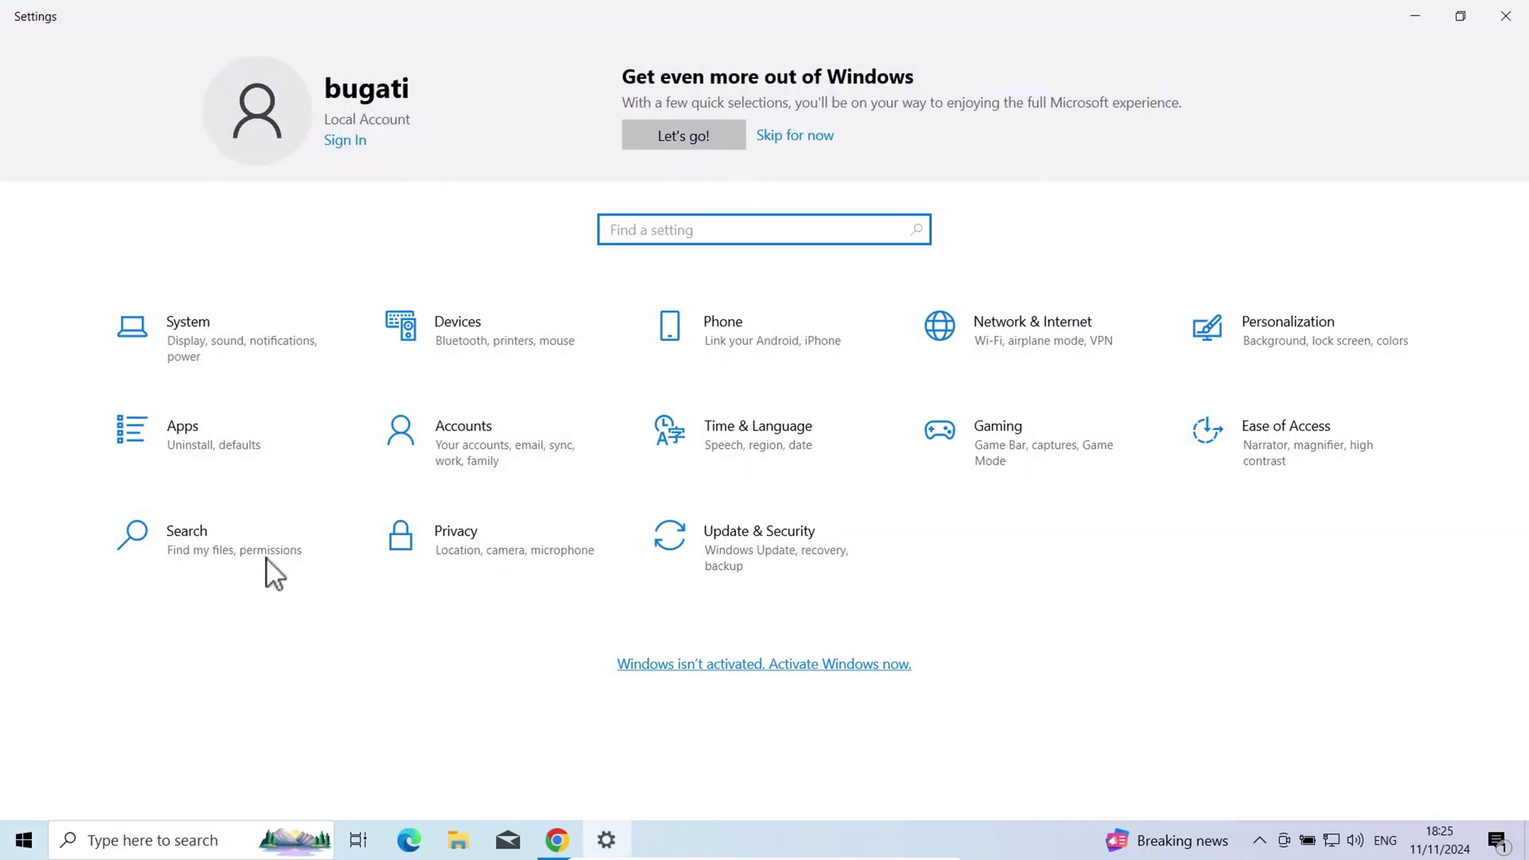
pyautogui.click(482, 442)
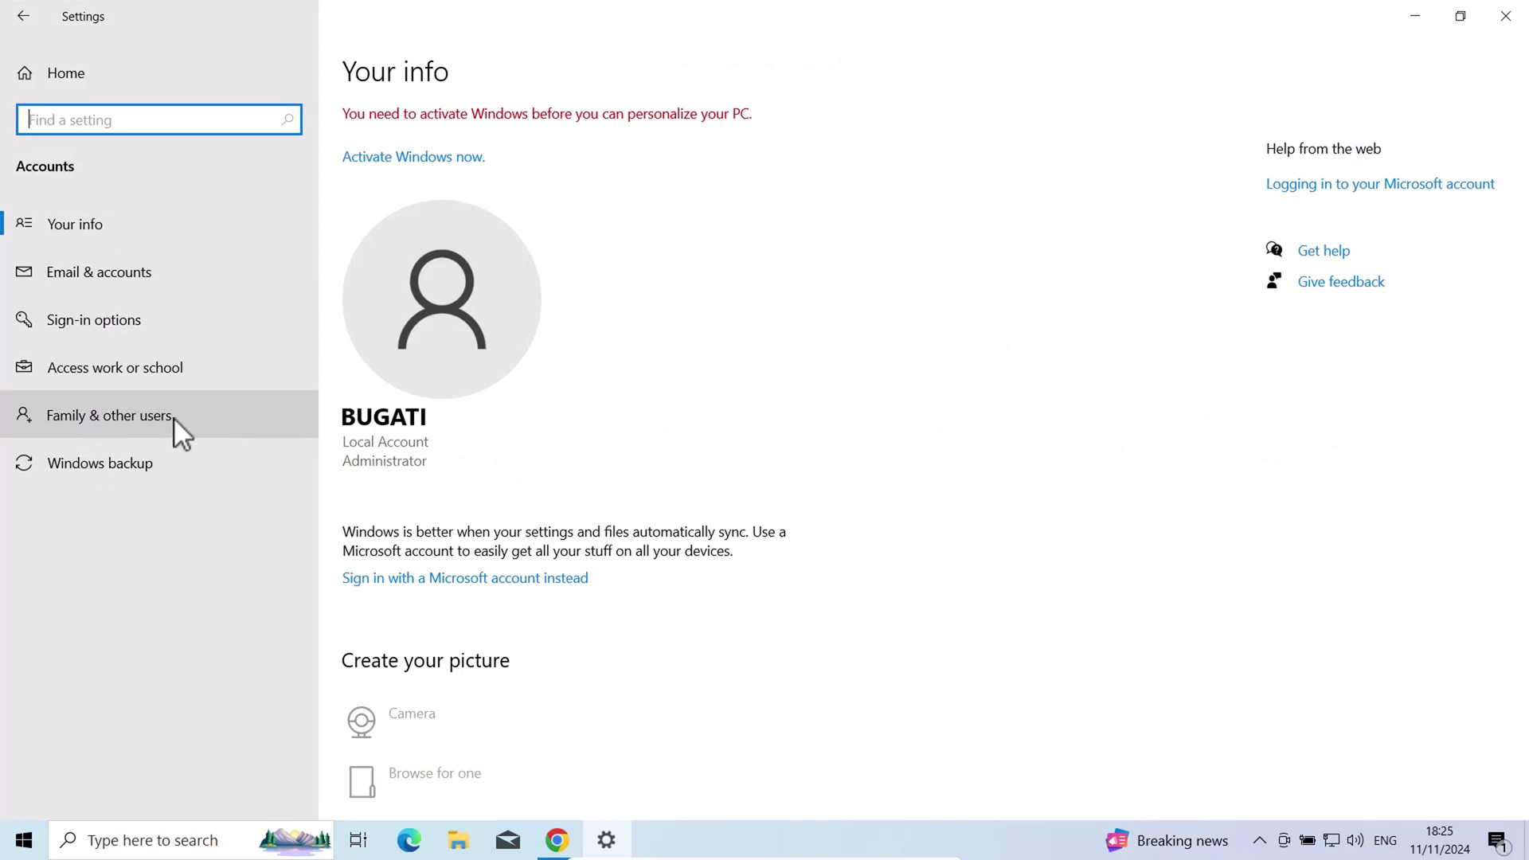
pyautogui.click(104, 412)
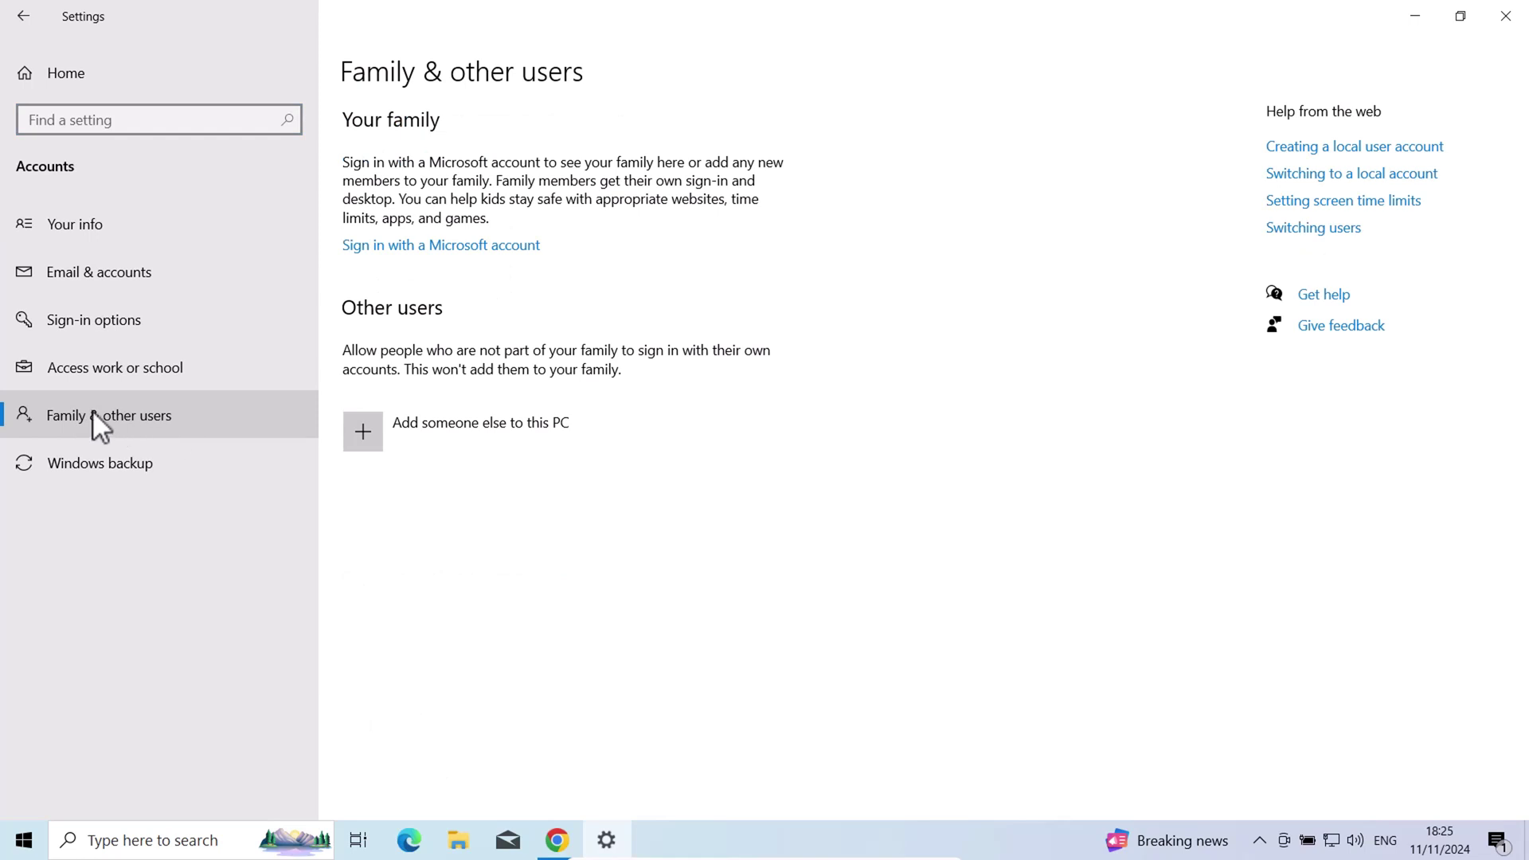
pyautogui.click(89, 274)
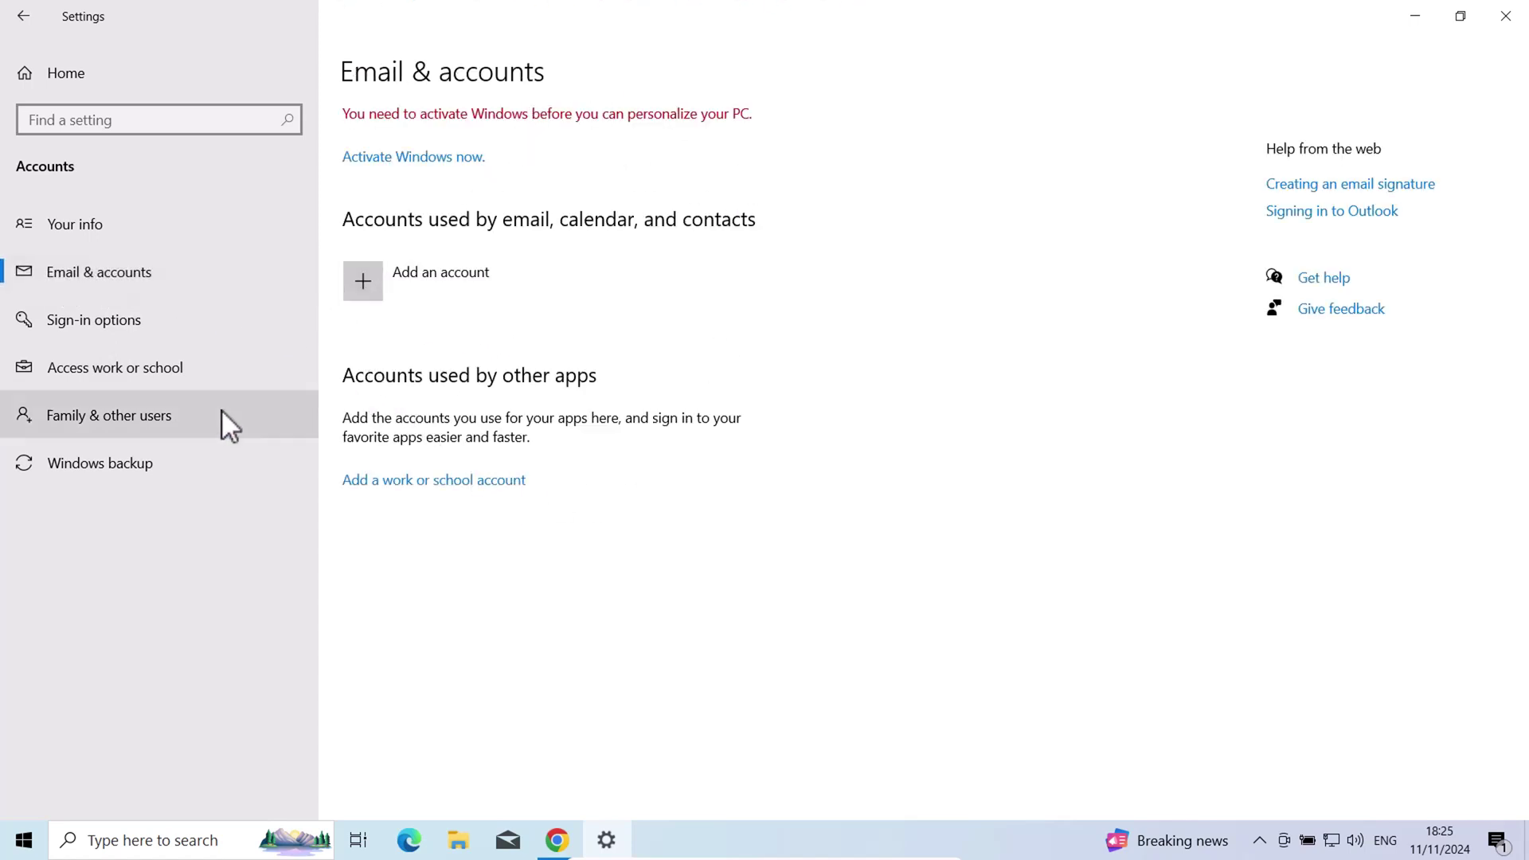
pyautogui.click(102, 422)
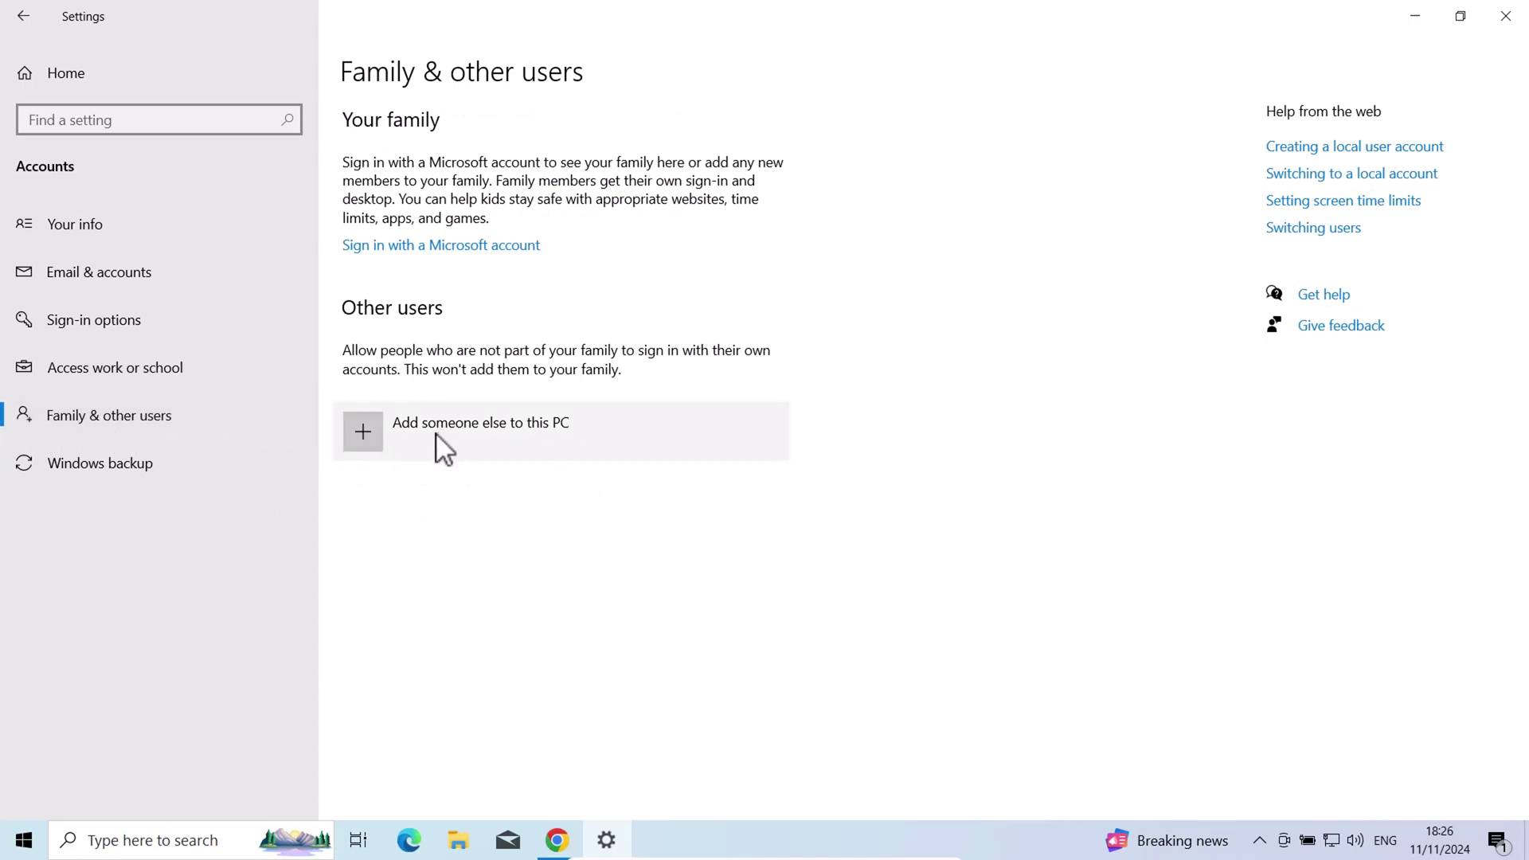
# Start a local account without a Microsoft account, named bugati1, and enter its password
pyautogui.click(365, 437)
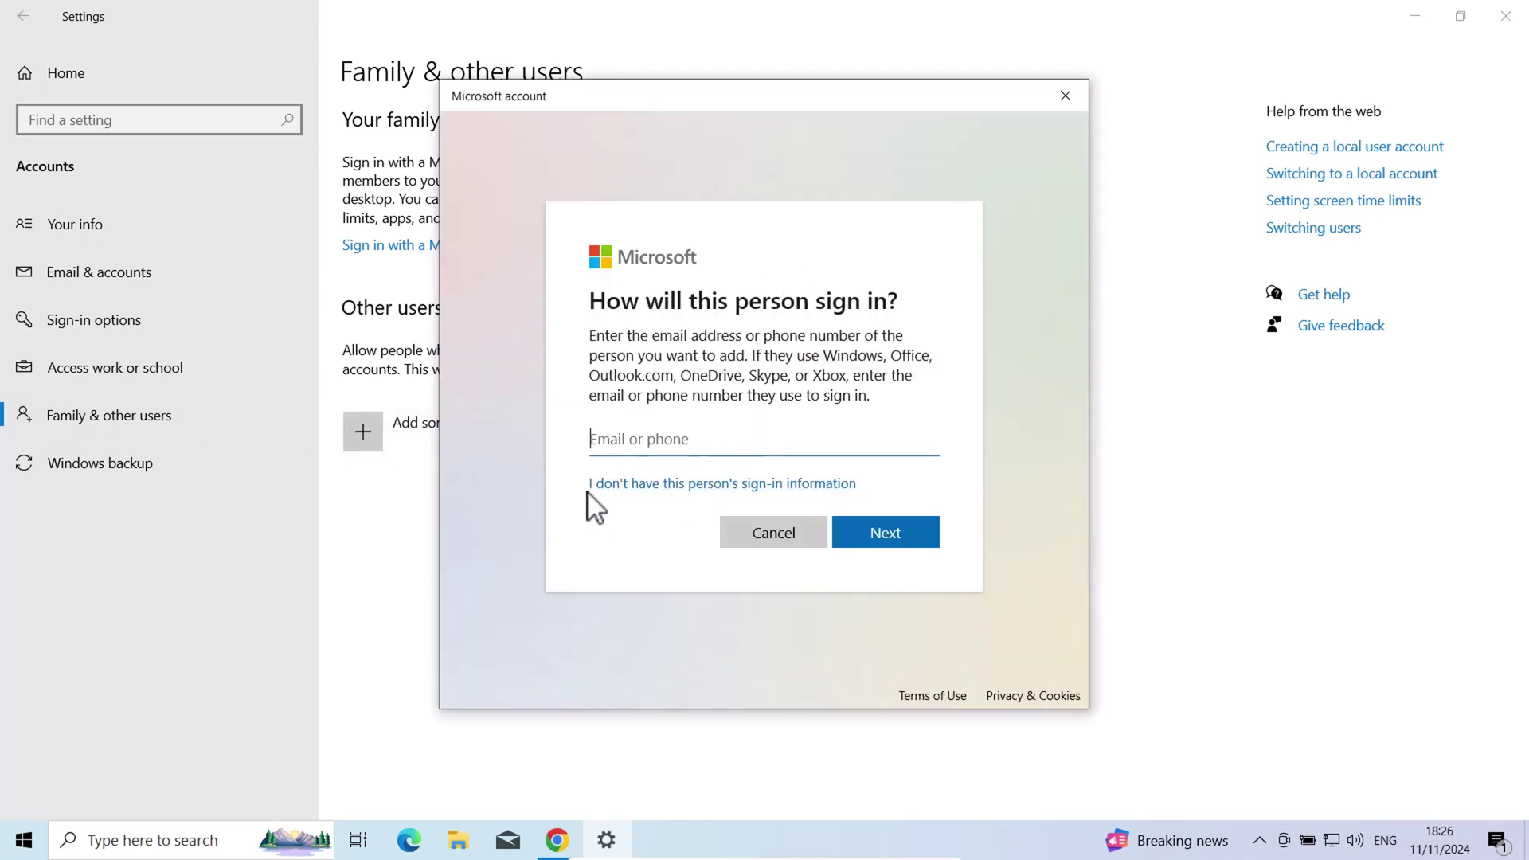
pyautogui.click(787, 483)
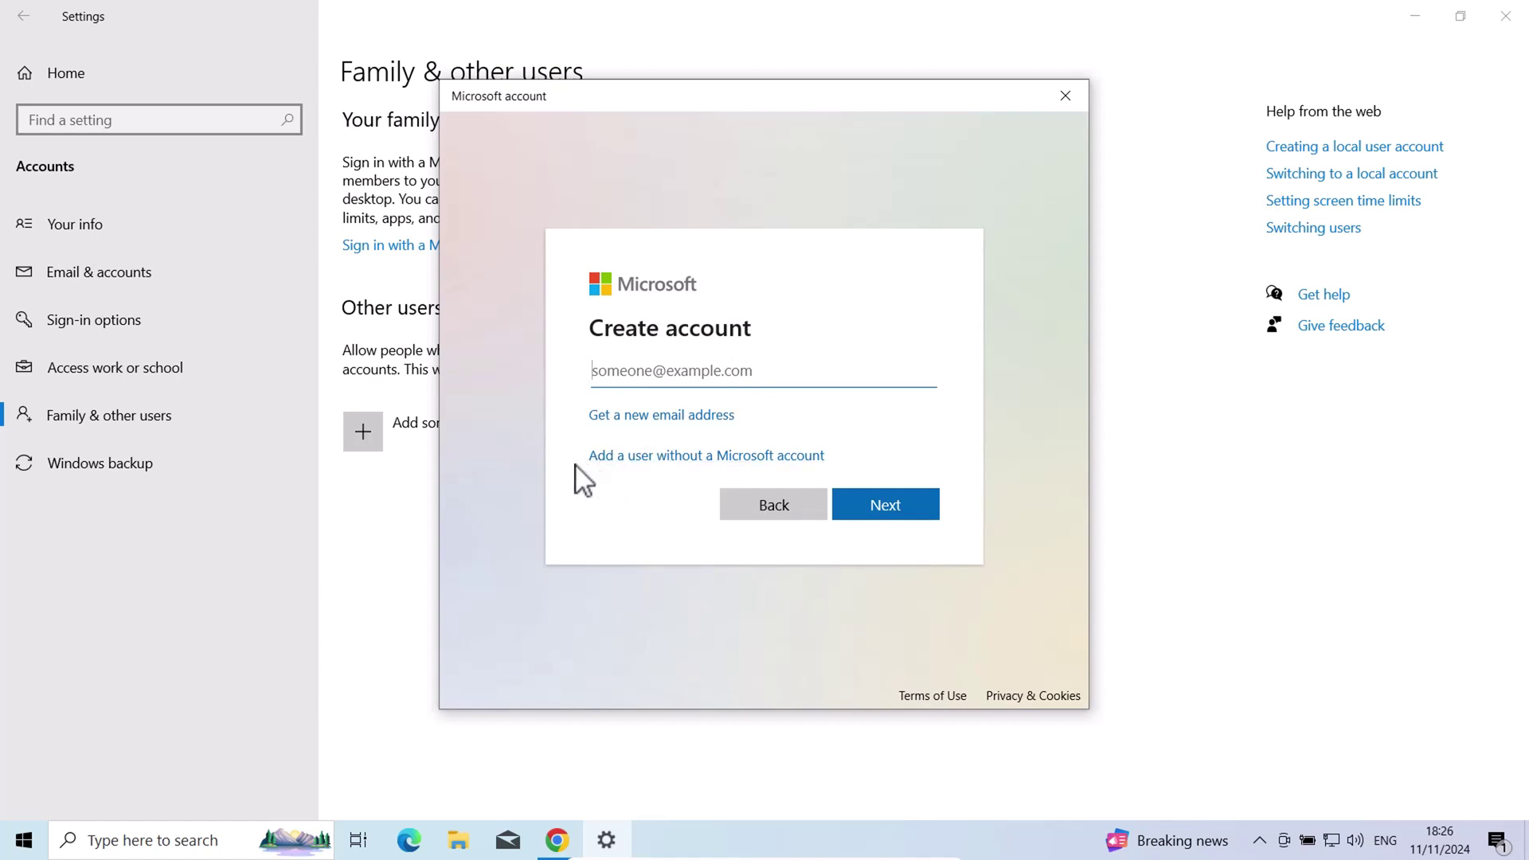
pyautogui.click(780, 456)
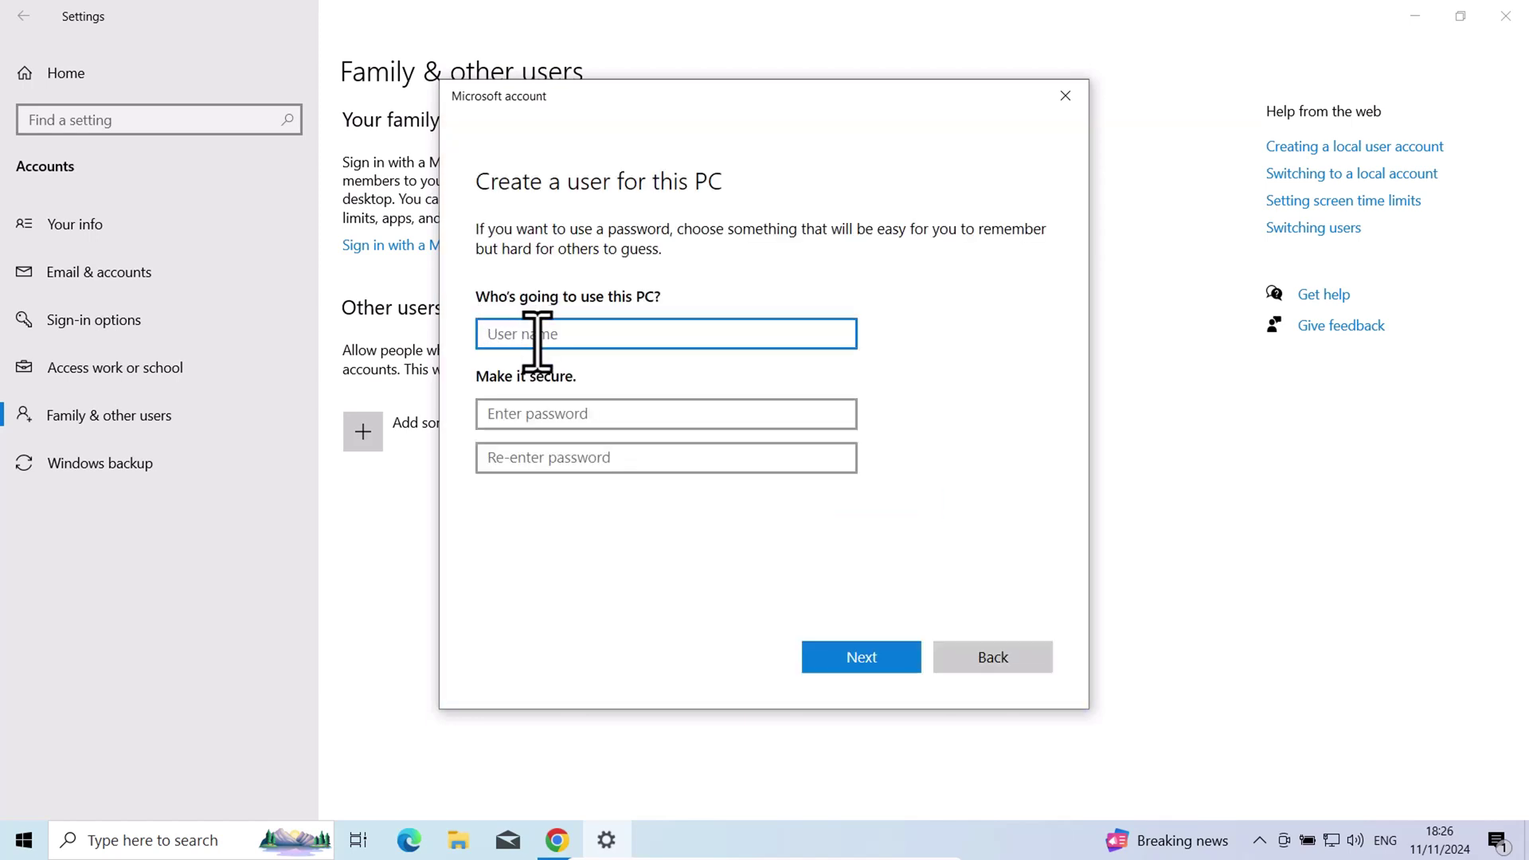
pyautogui.write('bugati1')
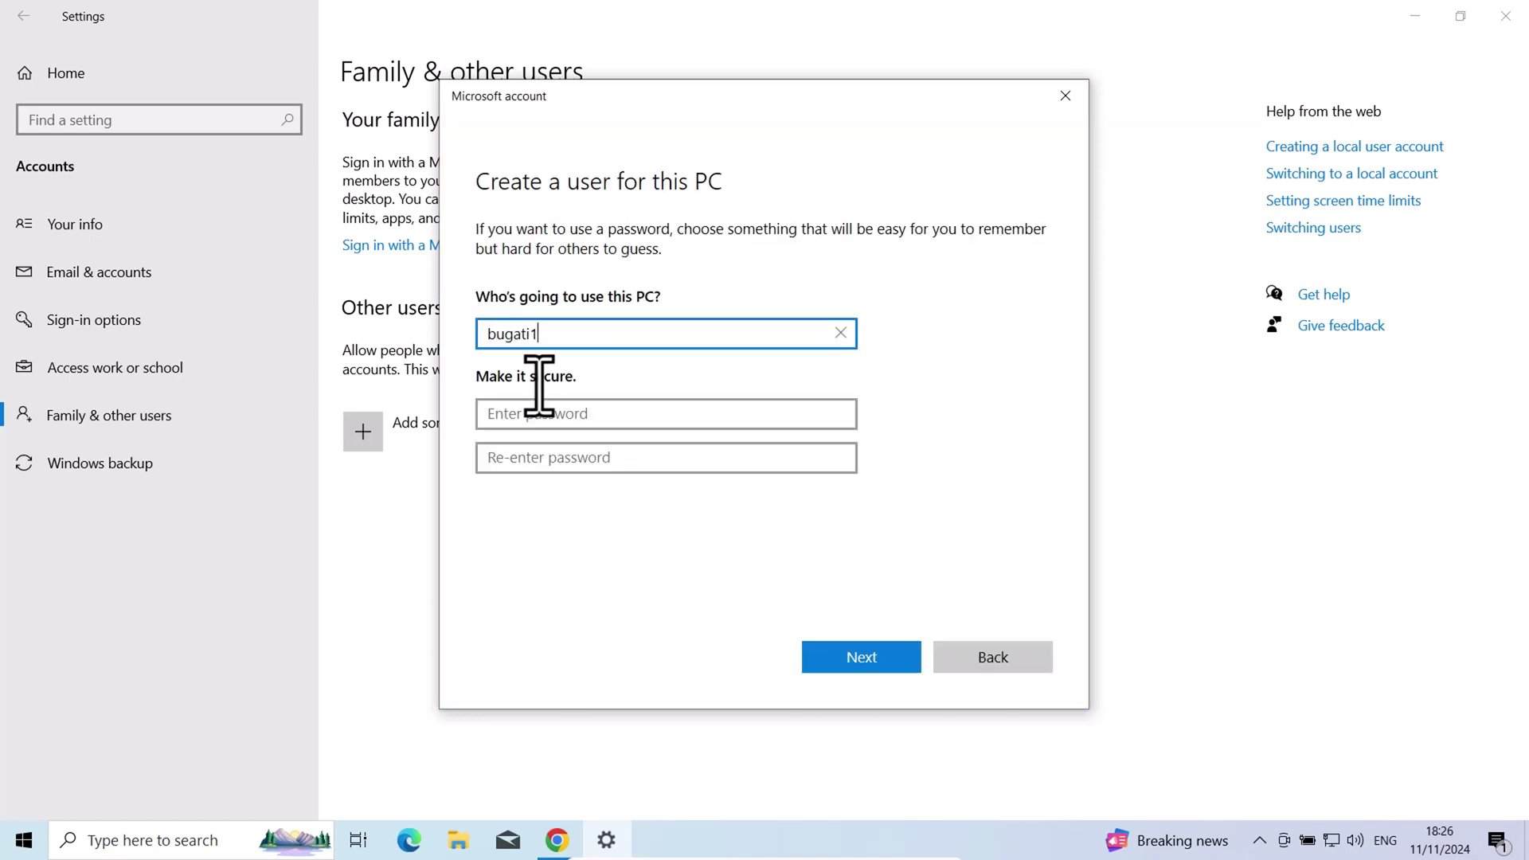
pyautogui.click(538, 413)
pyautogui.write('•••••••••')
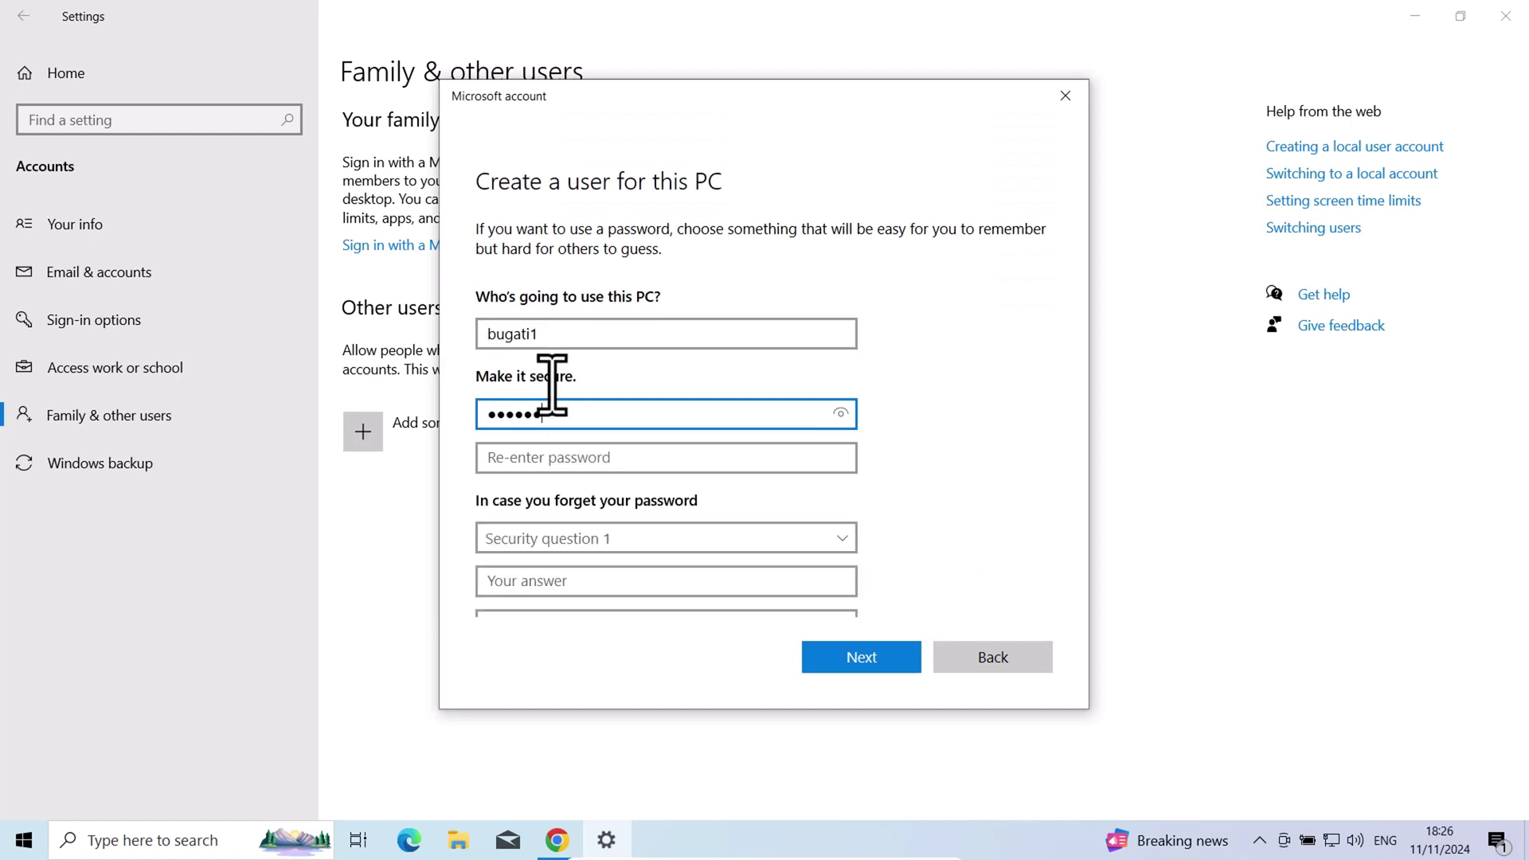
pyautogui.press('Tab')
pyautogui.write('•••••••••')
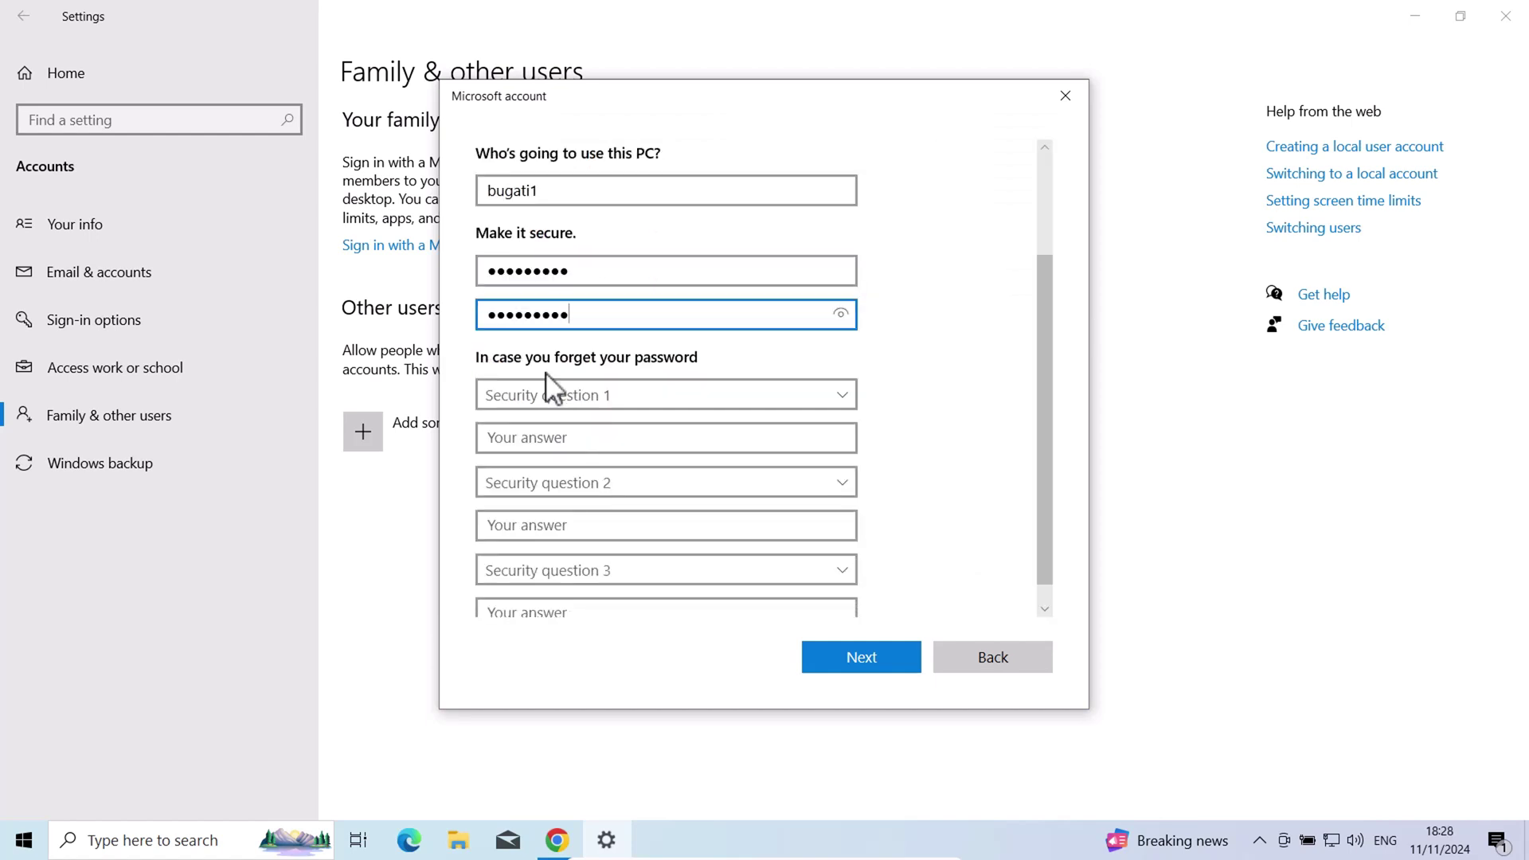
# Choose the first pet's name and birth city security questions and answer both
pyautogui.click(679, 403)
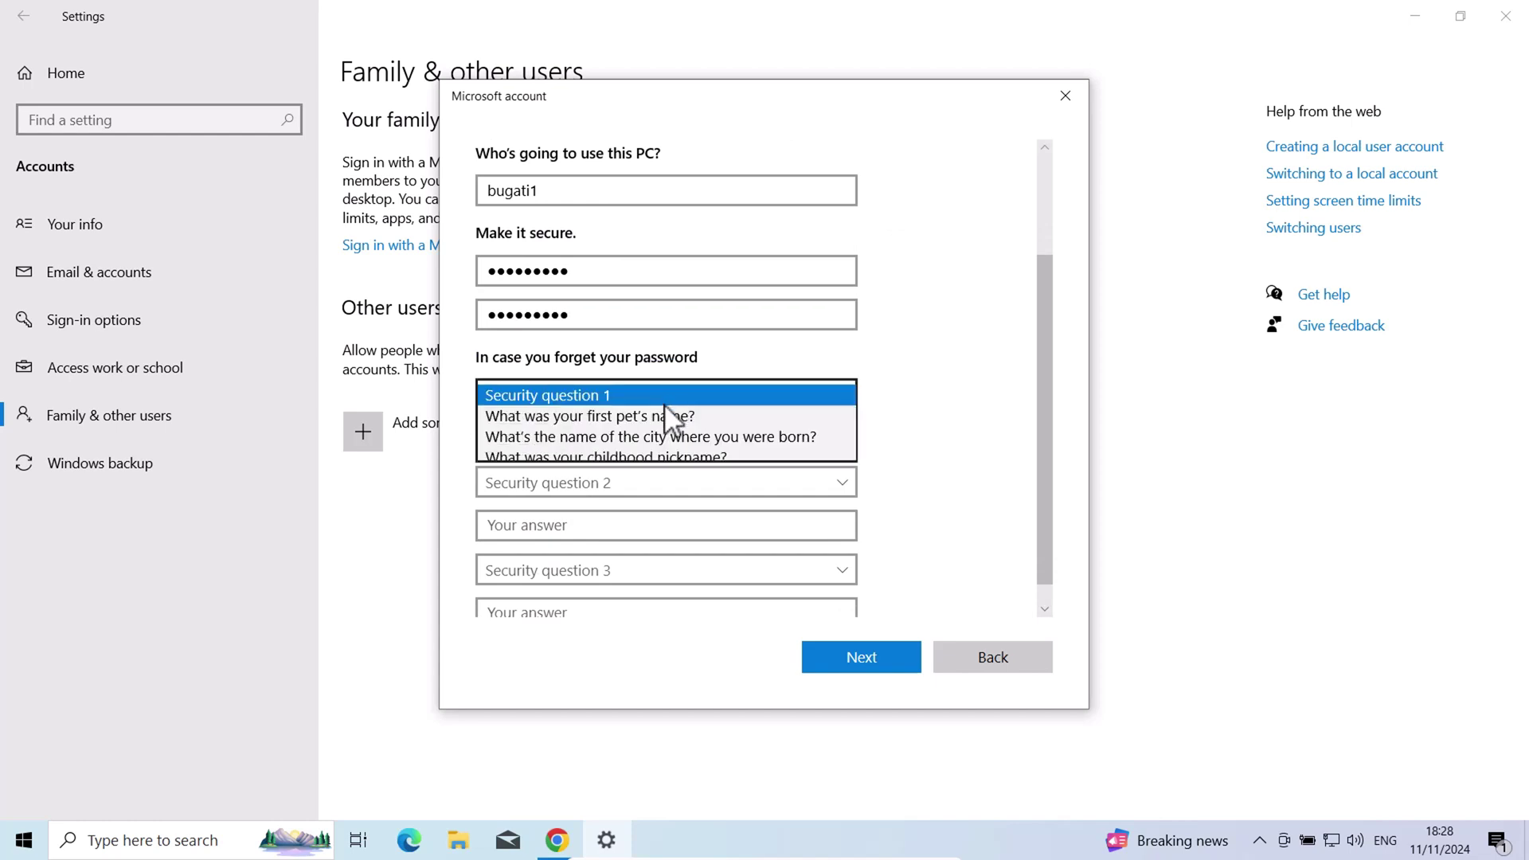
pyautogui.click(598, 418)
pyautogui.click(555, 437)
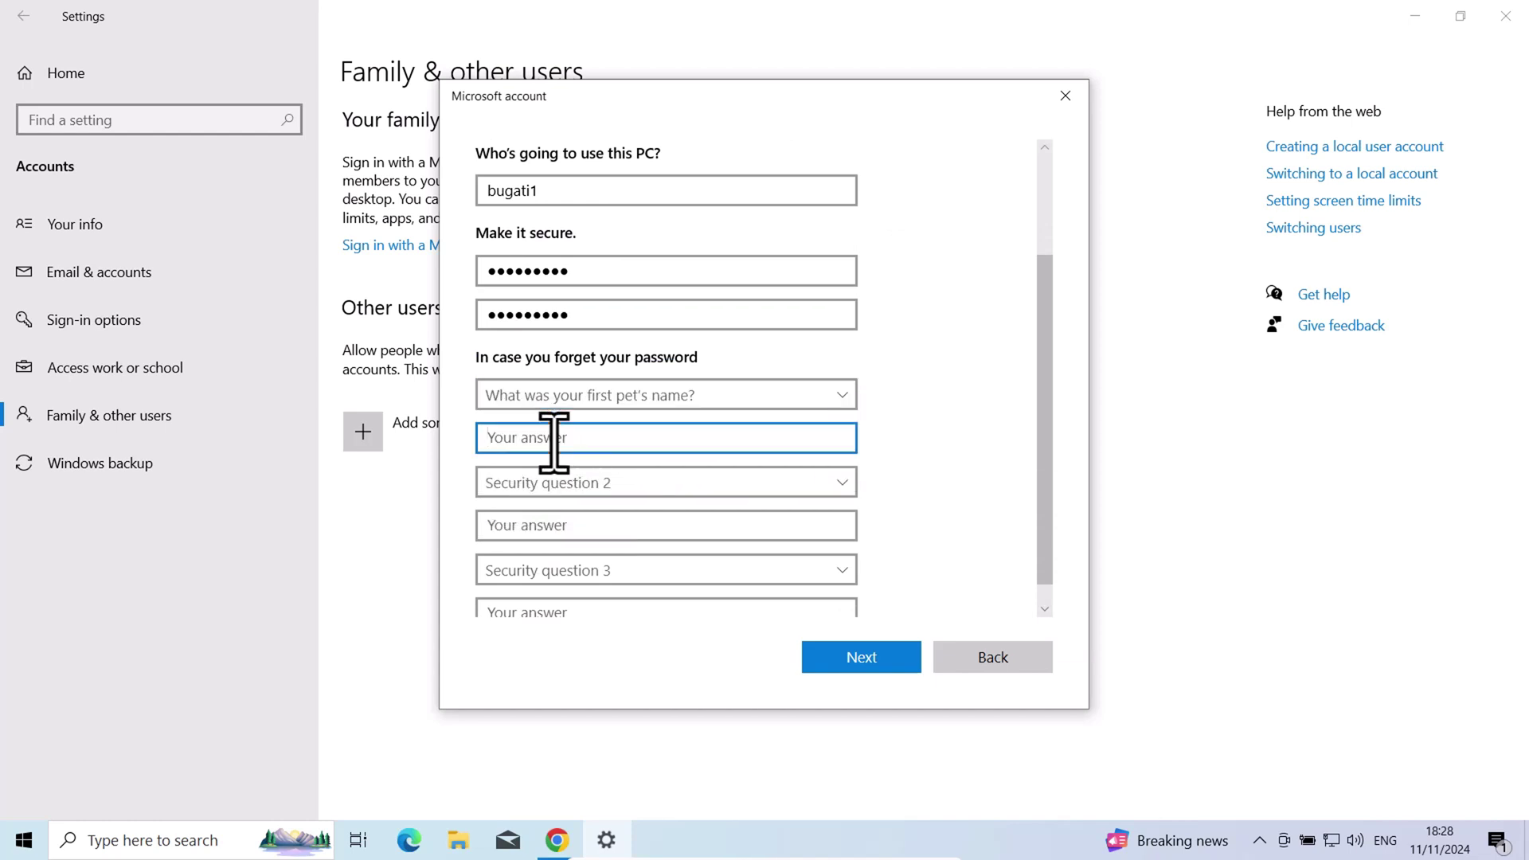
pyautogui.write('123')
pyautogui.click(558, 485)
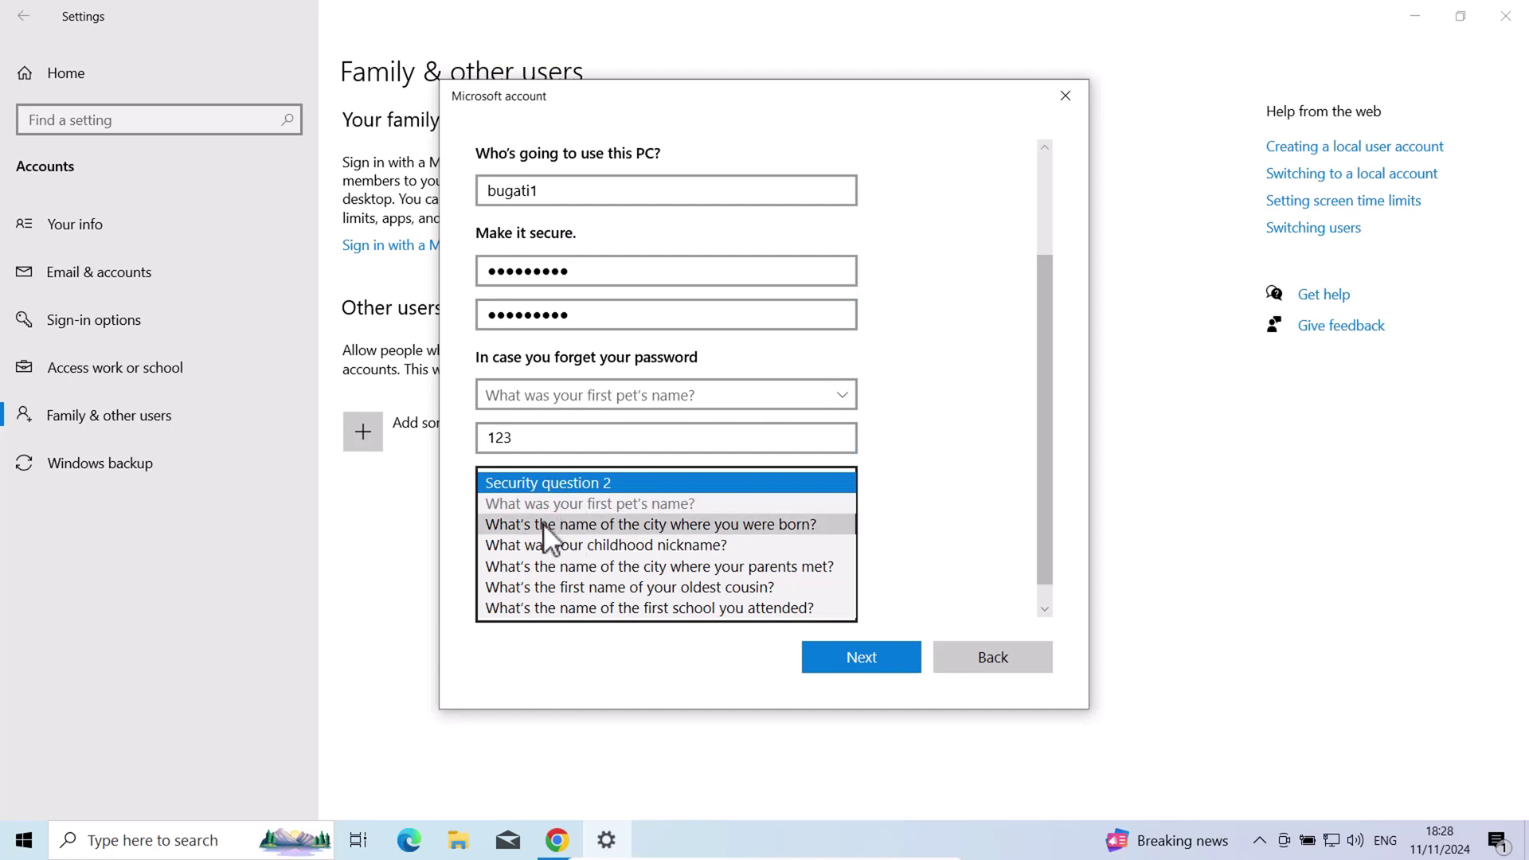
pyautogui.click(547, 524)
pyautogui.click(546, 530)
pyautogui.write('123')
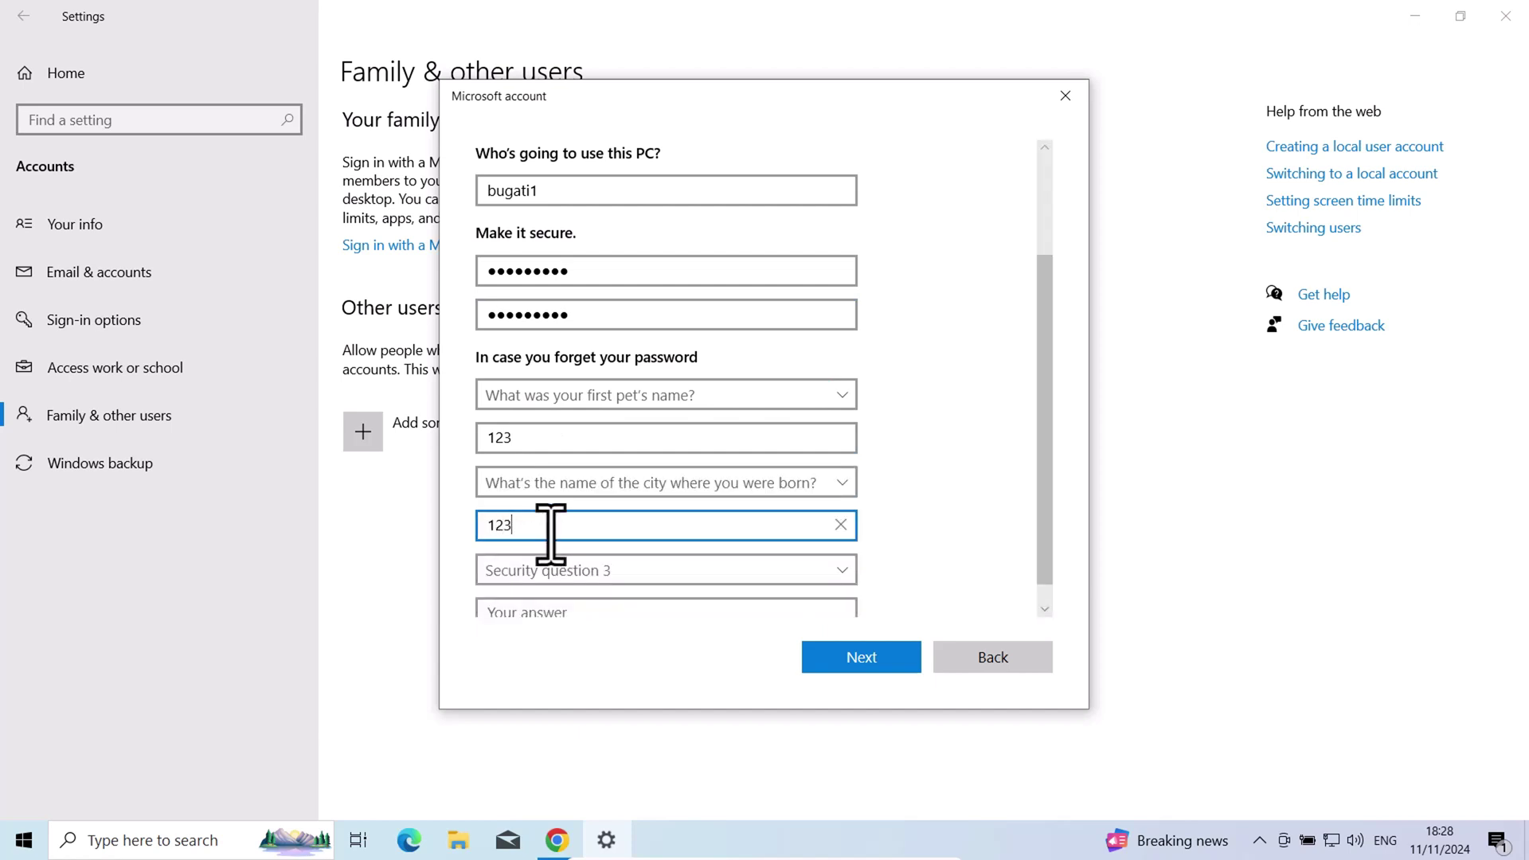
# Choose the childhood nickname question, answer it, and finish creating bugati1
pyautogui.scroll(-1, 549, 549)
pyautogui.click(551, 550)
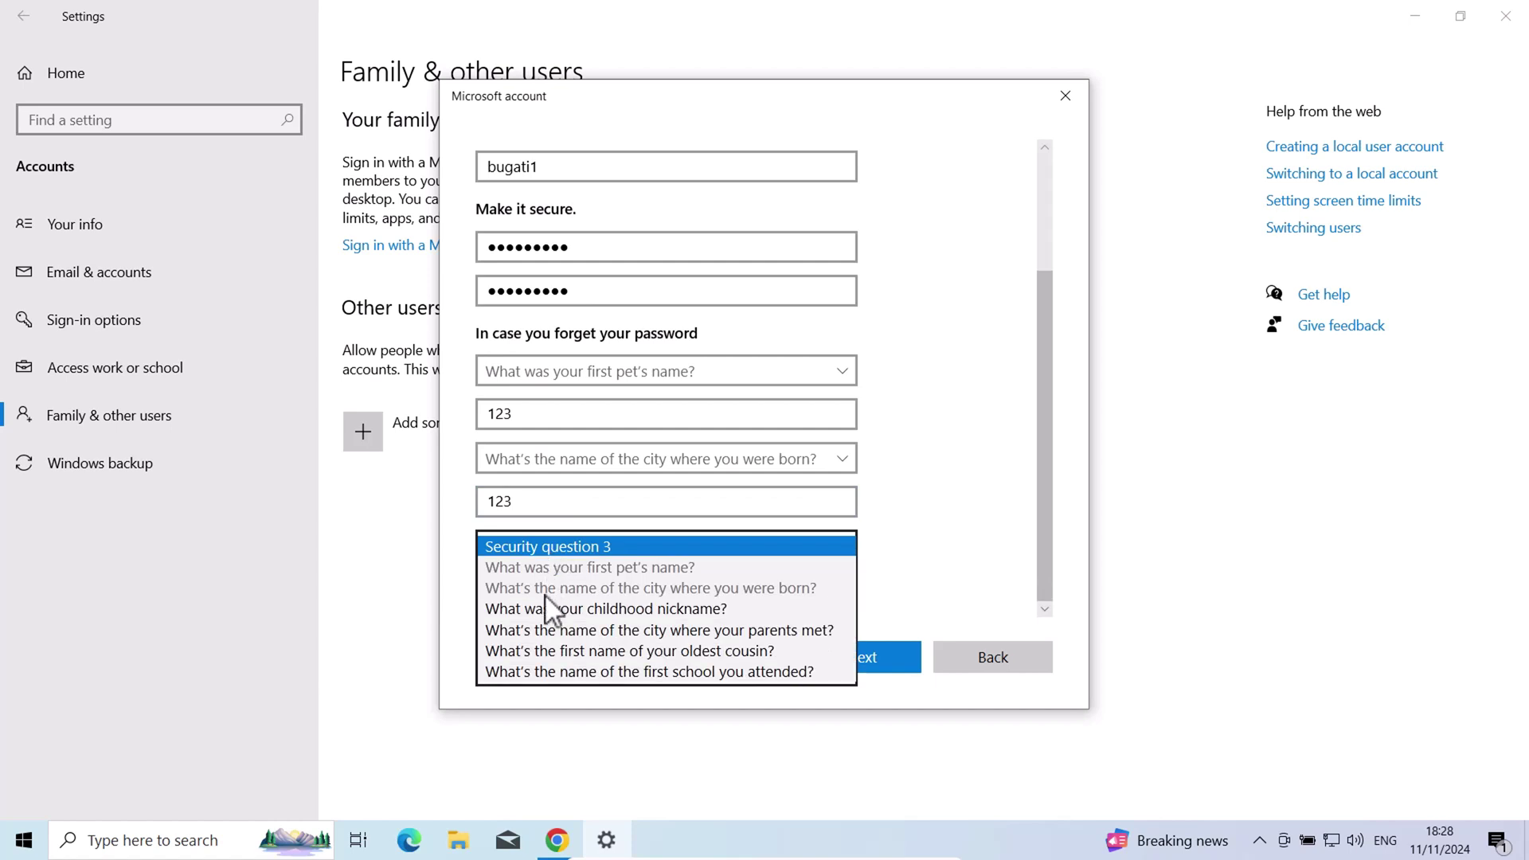
pyautogui.click(551, 609)
pyautogui.click(571, 589)
pyautogui.write('123')
pyautogui.click(907, 667)
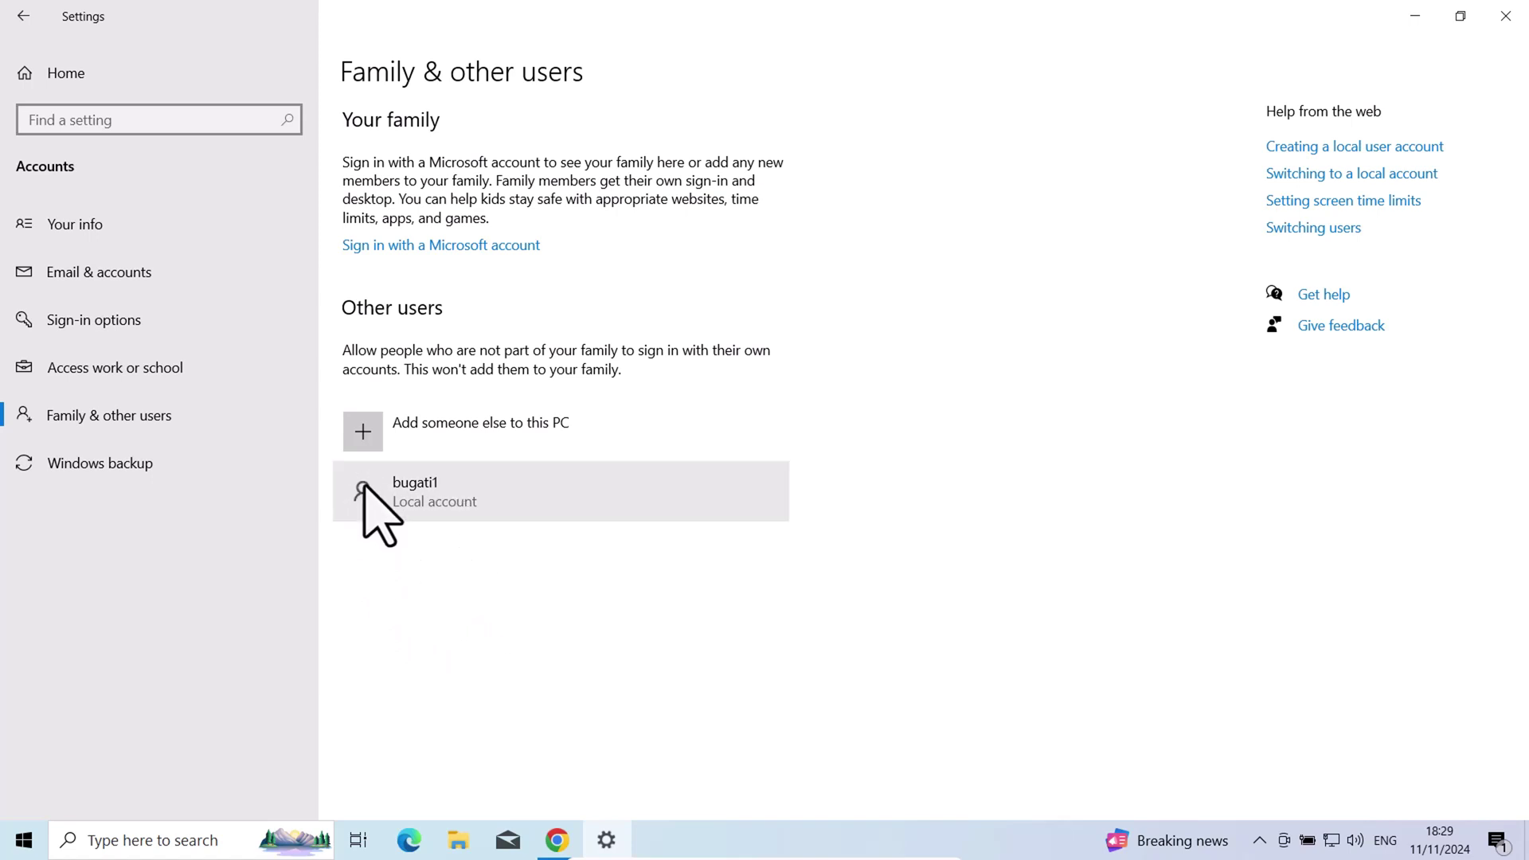
# Add local account bugati2 with its password and security questions
pyautogui.click(363, 431)
pyautogui.write('bugati2')
pyautogui.click(542, 413)
pyautogui.write('123456789')
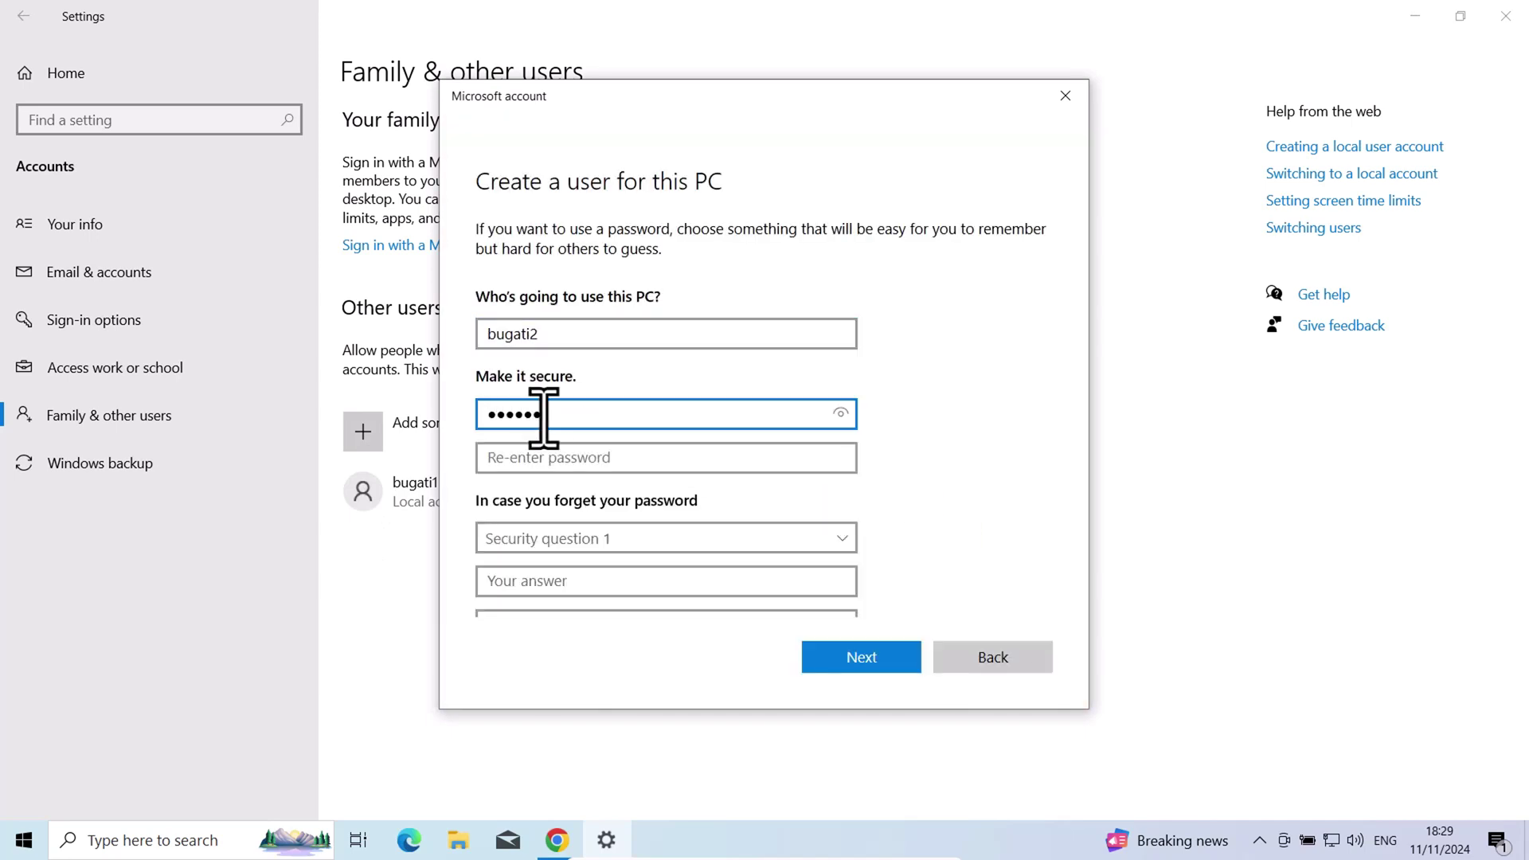
pyautogui.click(557, 457)
pyautogui.write('123456789123123')
pyautogui.click(562, 547)
pyautogui.click(861, 657)
# Add local account bugati3 without a Microsoft account, with password and childhood nickname question answered
pyautogui.click(403, 431)
pyautogui.click(669, 483)
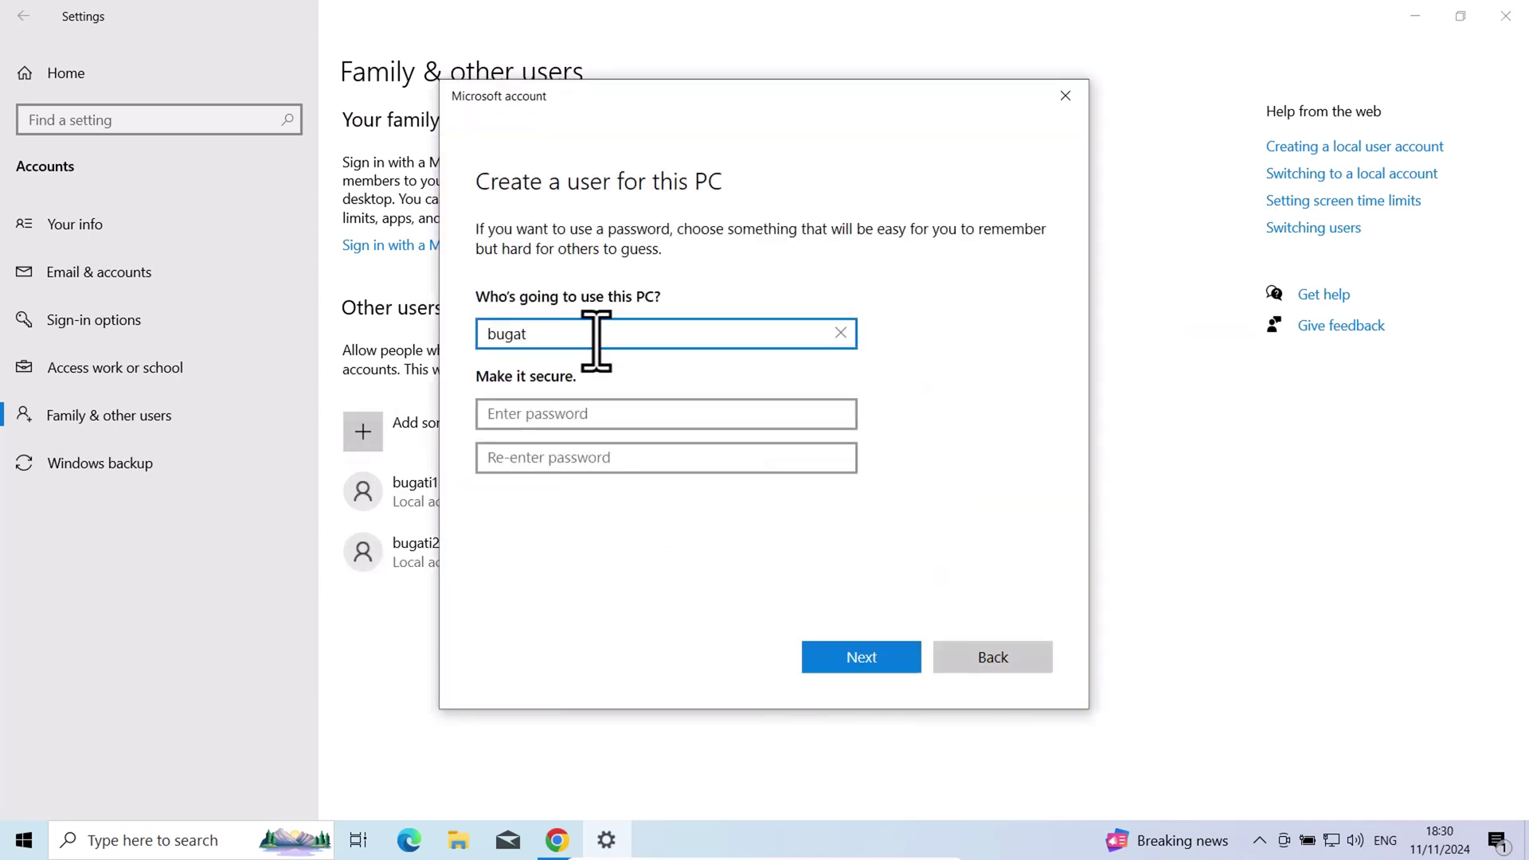
pyautogui.write('i3')
pyautogui.click(598, 413)
pyautogui.write('123456789')
pyautogui.click(597, 457)
pyautogui.write('123456789123123')
pyautogui.click(565, 546)
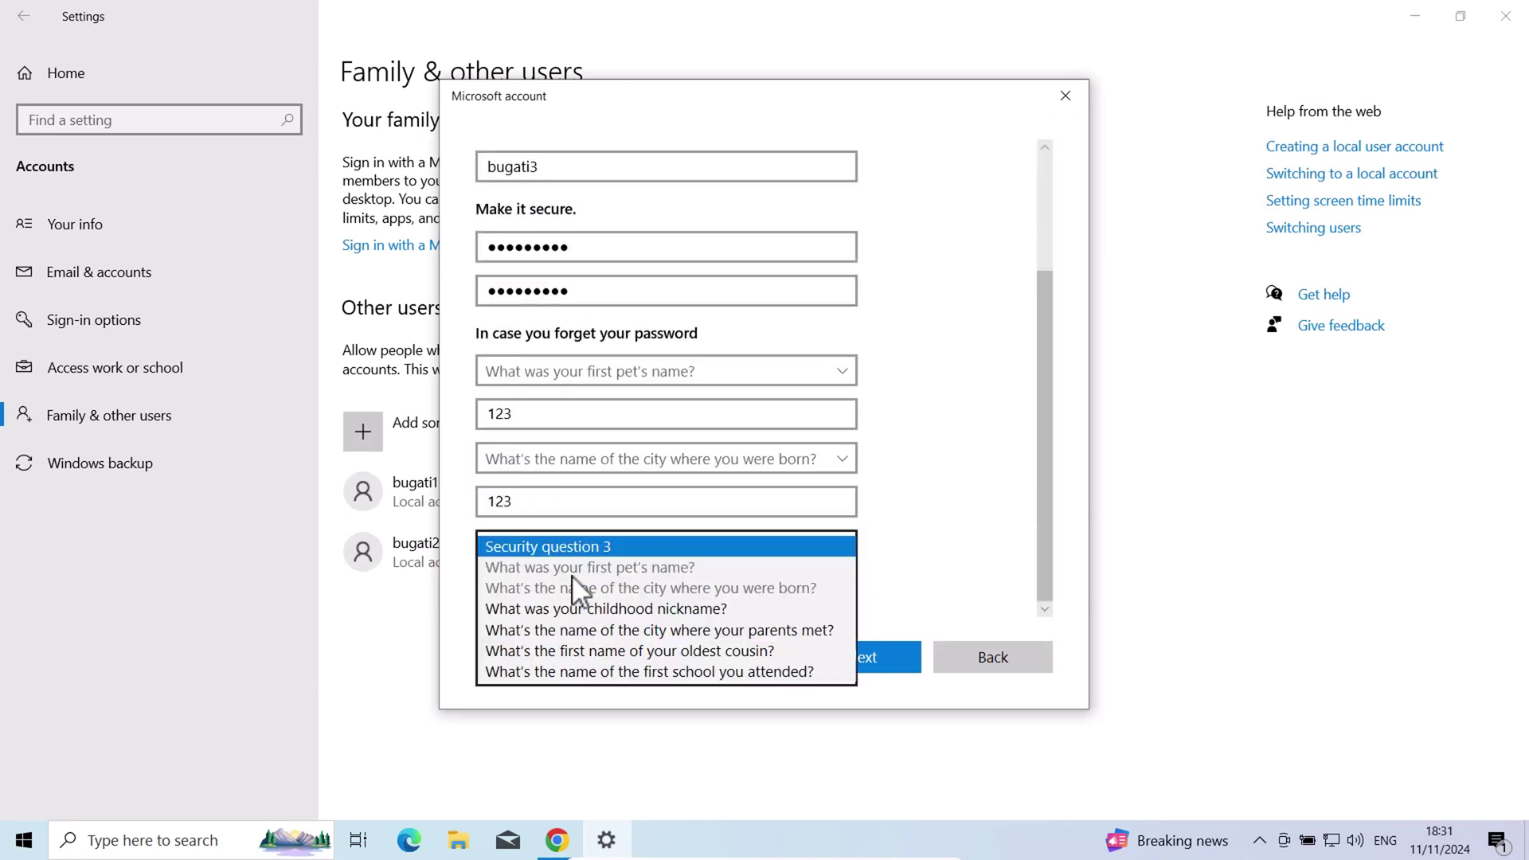
pyautogui.click(565, 608)
pyautogui.click(597, 587)
pyautogui.write('123')
pyautogui.click(853, 654)
# Add local account bugati4 with its password and all three security answers
pyautogui.click(423, 435)
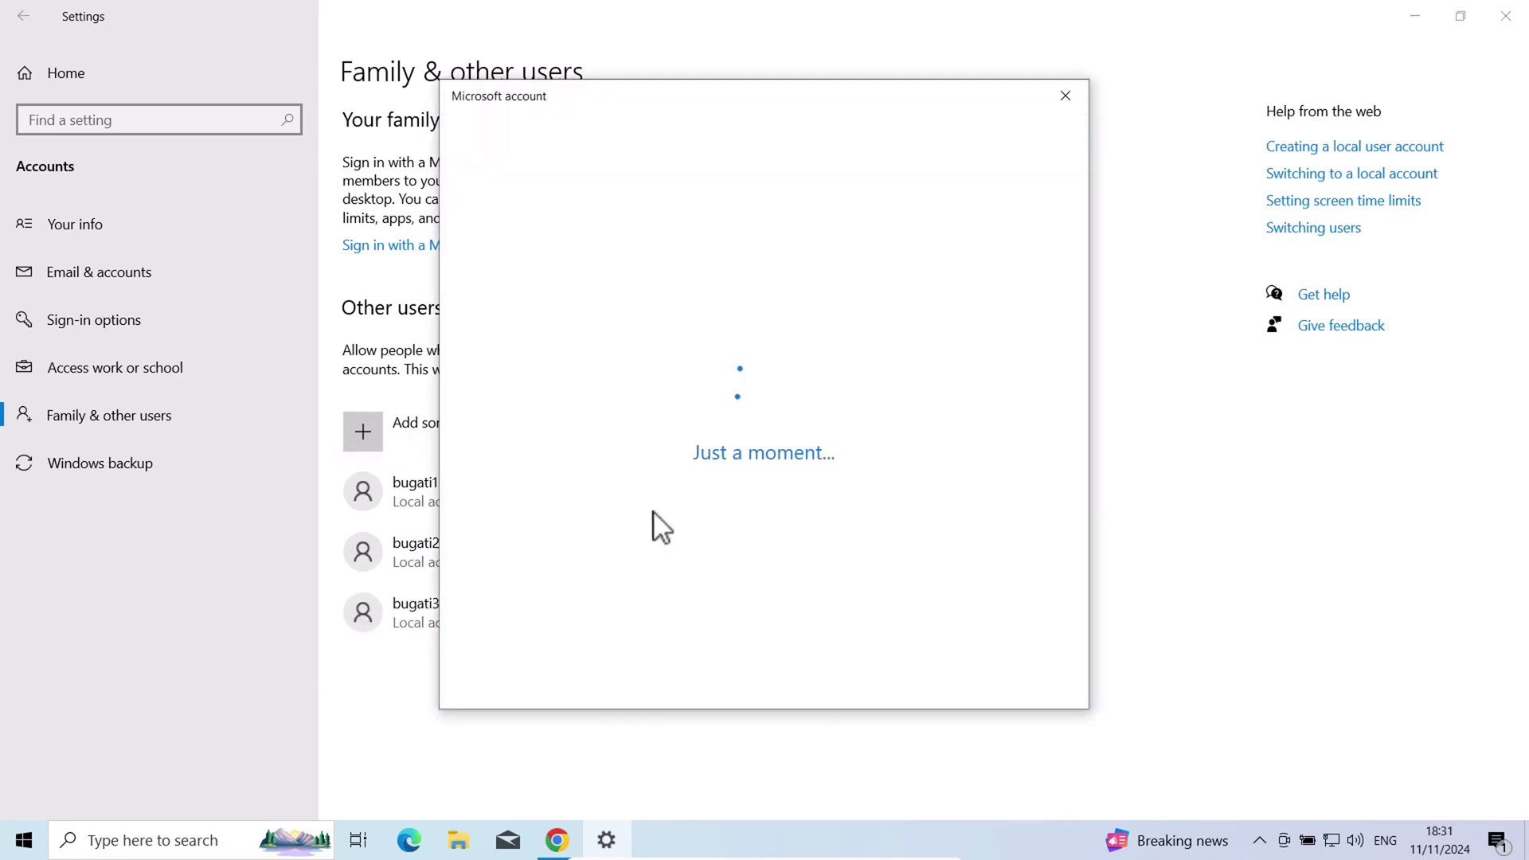
pyautogui.write('bugati4')
pyautogui.click(624, 413)
pyautogui.write('123456789')
pyautogui.click(629, 457)
pyautogui.write('123456789')
pyautogui.click(633, 546)
pyautogui.write('123')
pyautogui.click(571, 481)
pyautogui.write('123')
pyautogui.click(557, 543)
pyautogui.click(549, 609)
pyautogui.write('123')
pyautogui.click(861, 655)
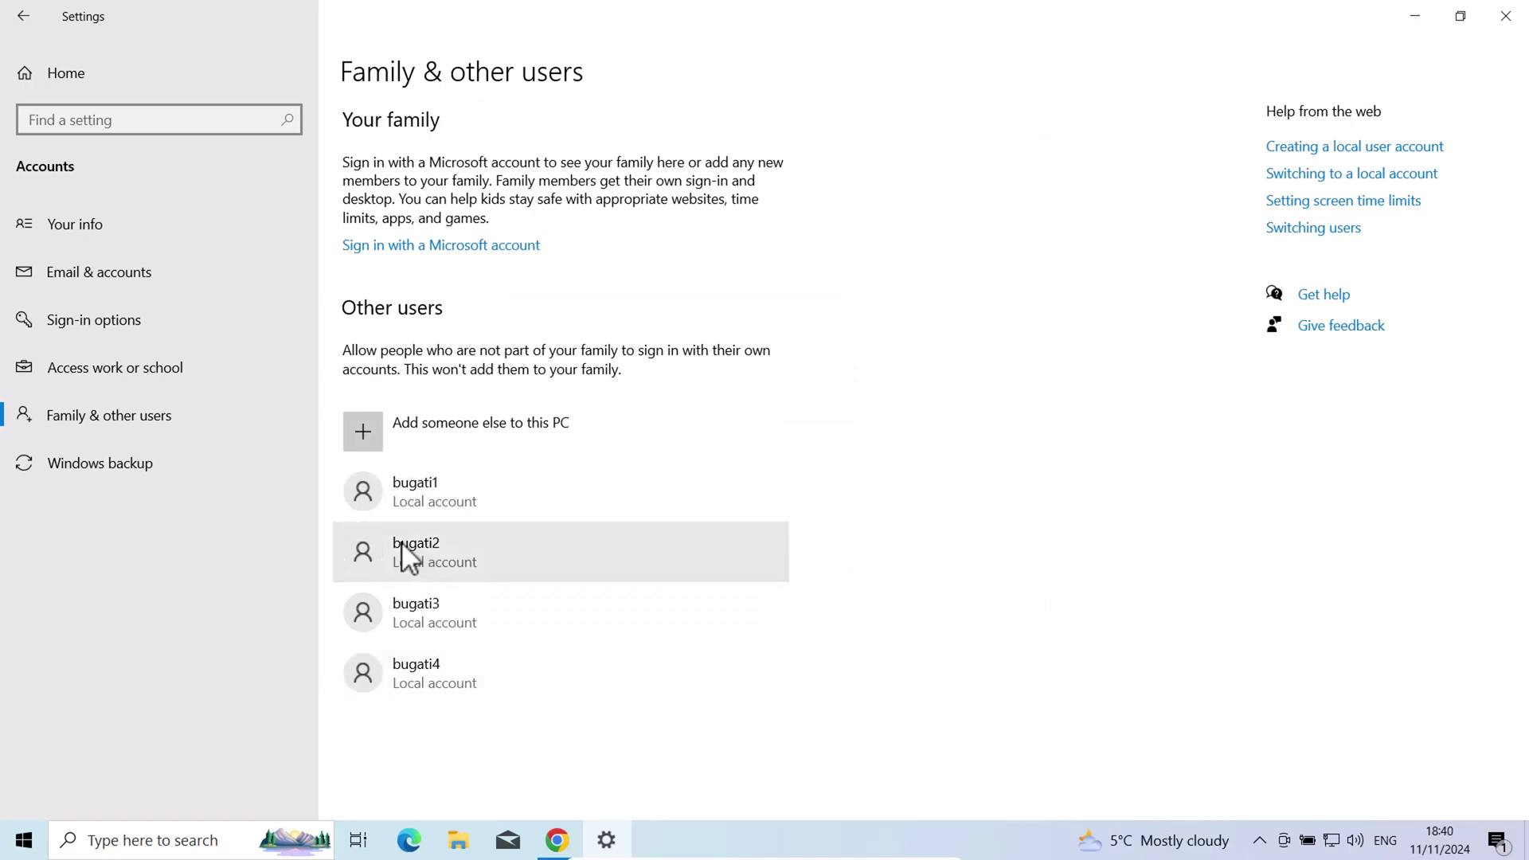
# Open bugati2's account type setting and keep it as Standard User
pyautogui.click(403, 543)
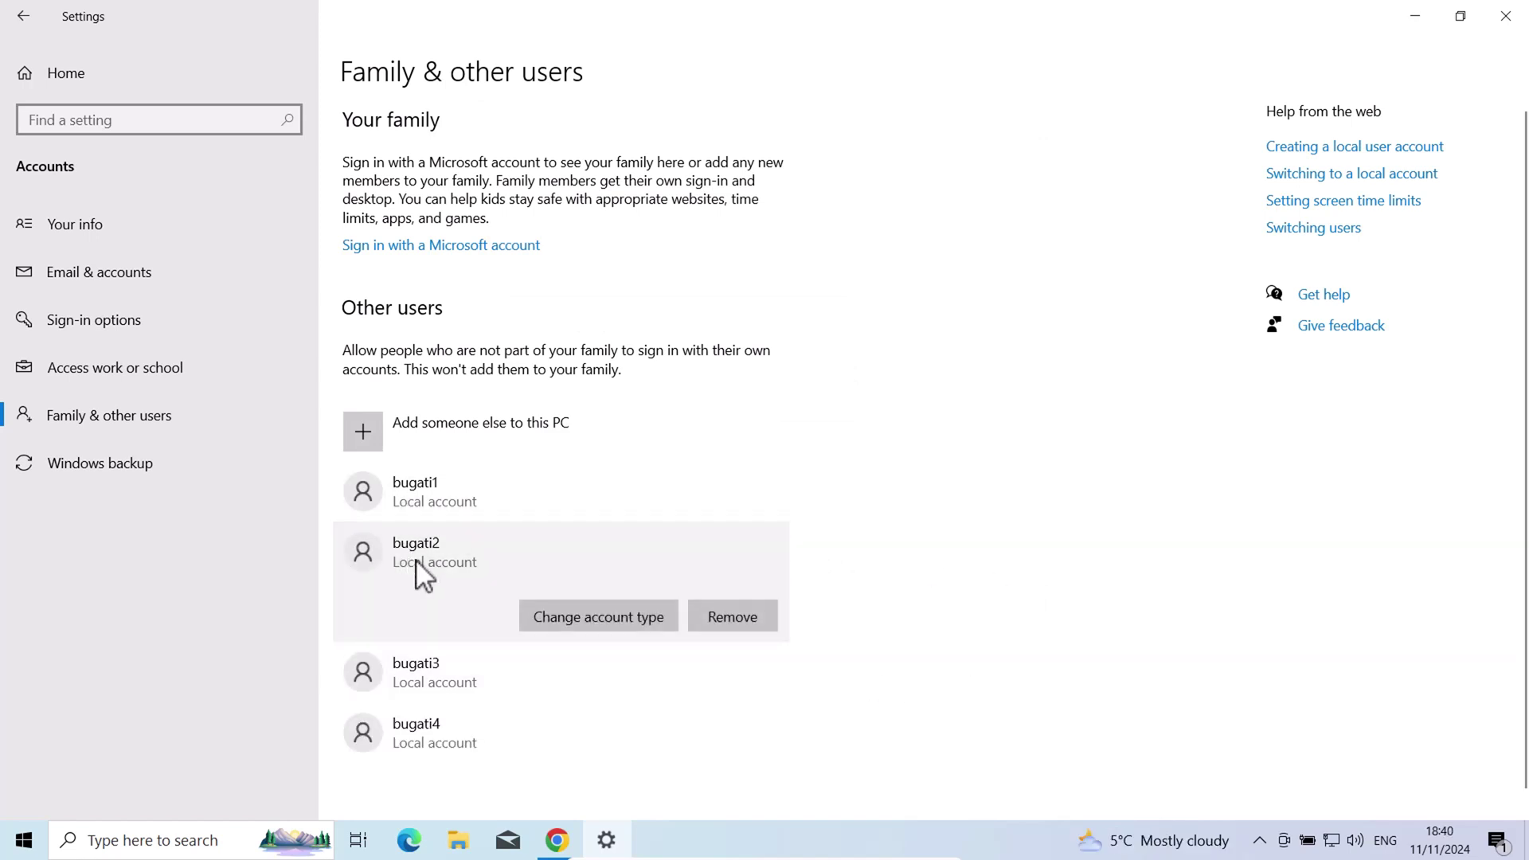
pyautogui.click(623, 619)
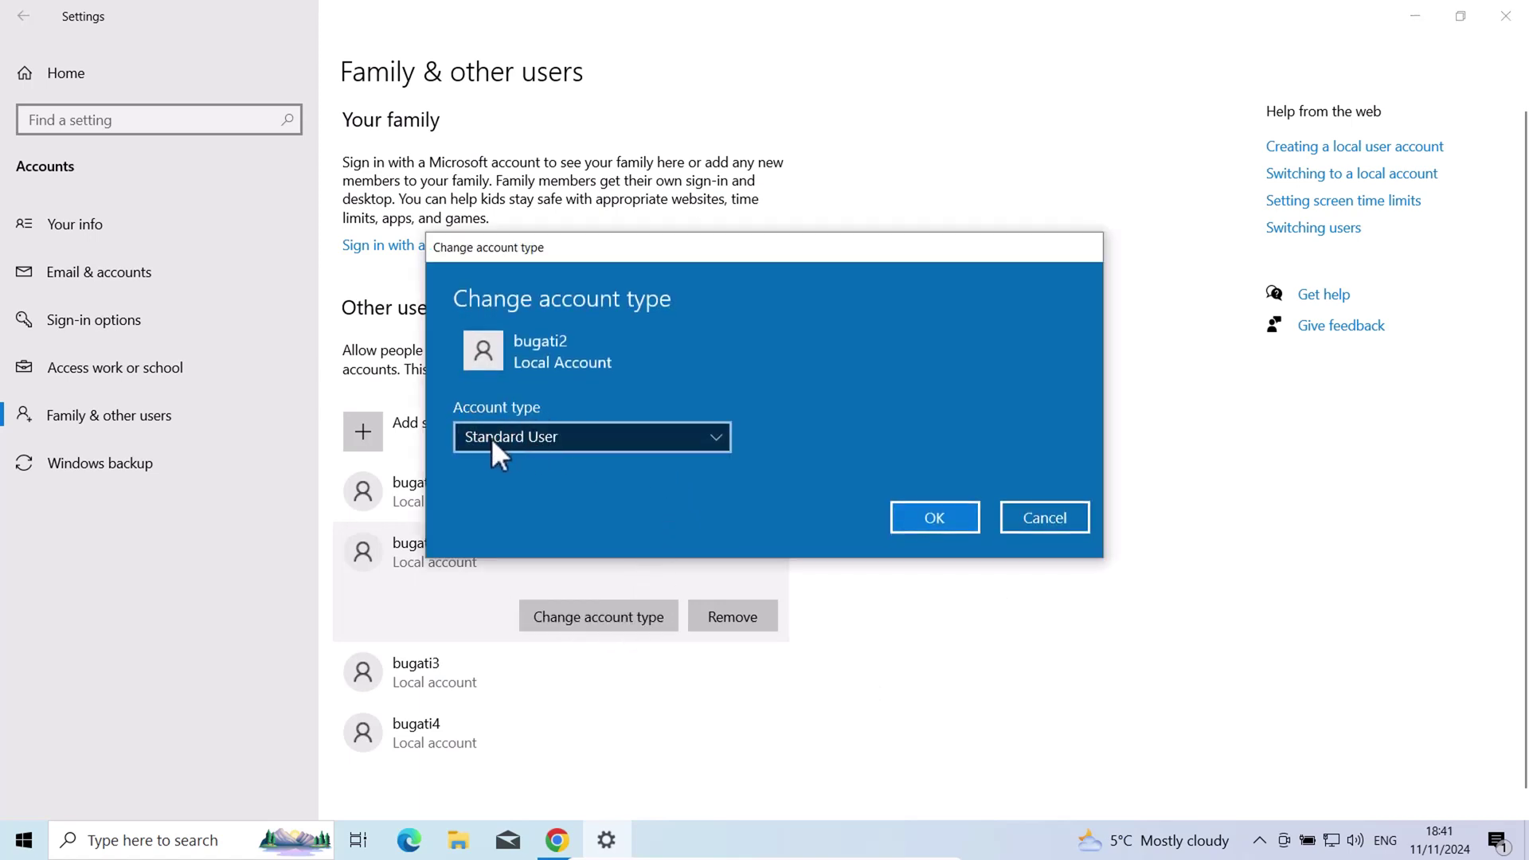
pyautogui.click(571, 443)
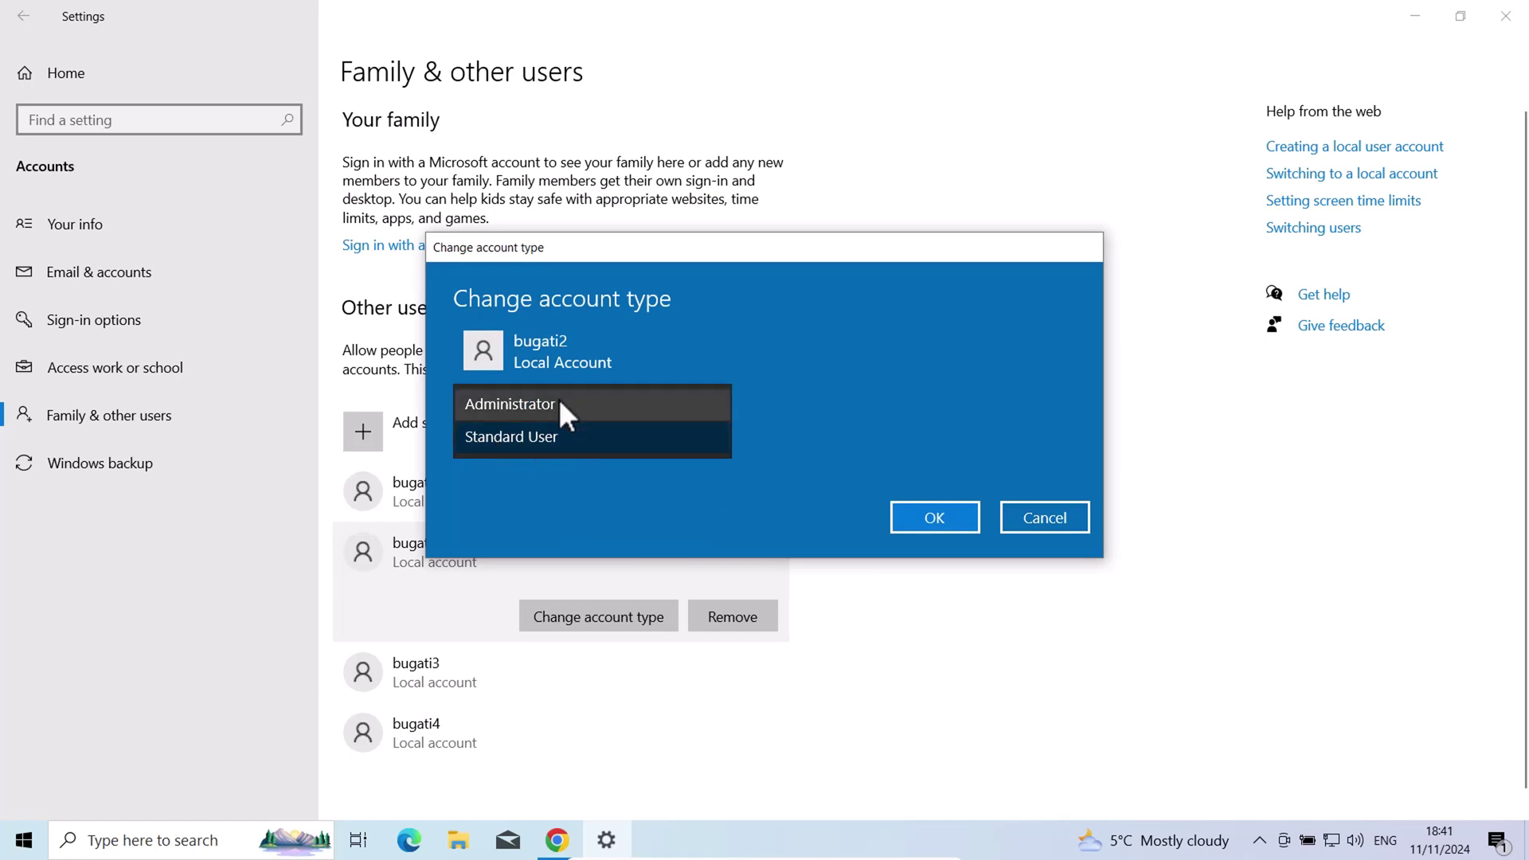
pyautogui.click(540, 437)
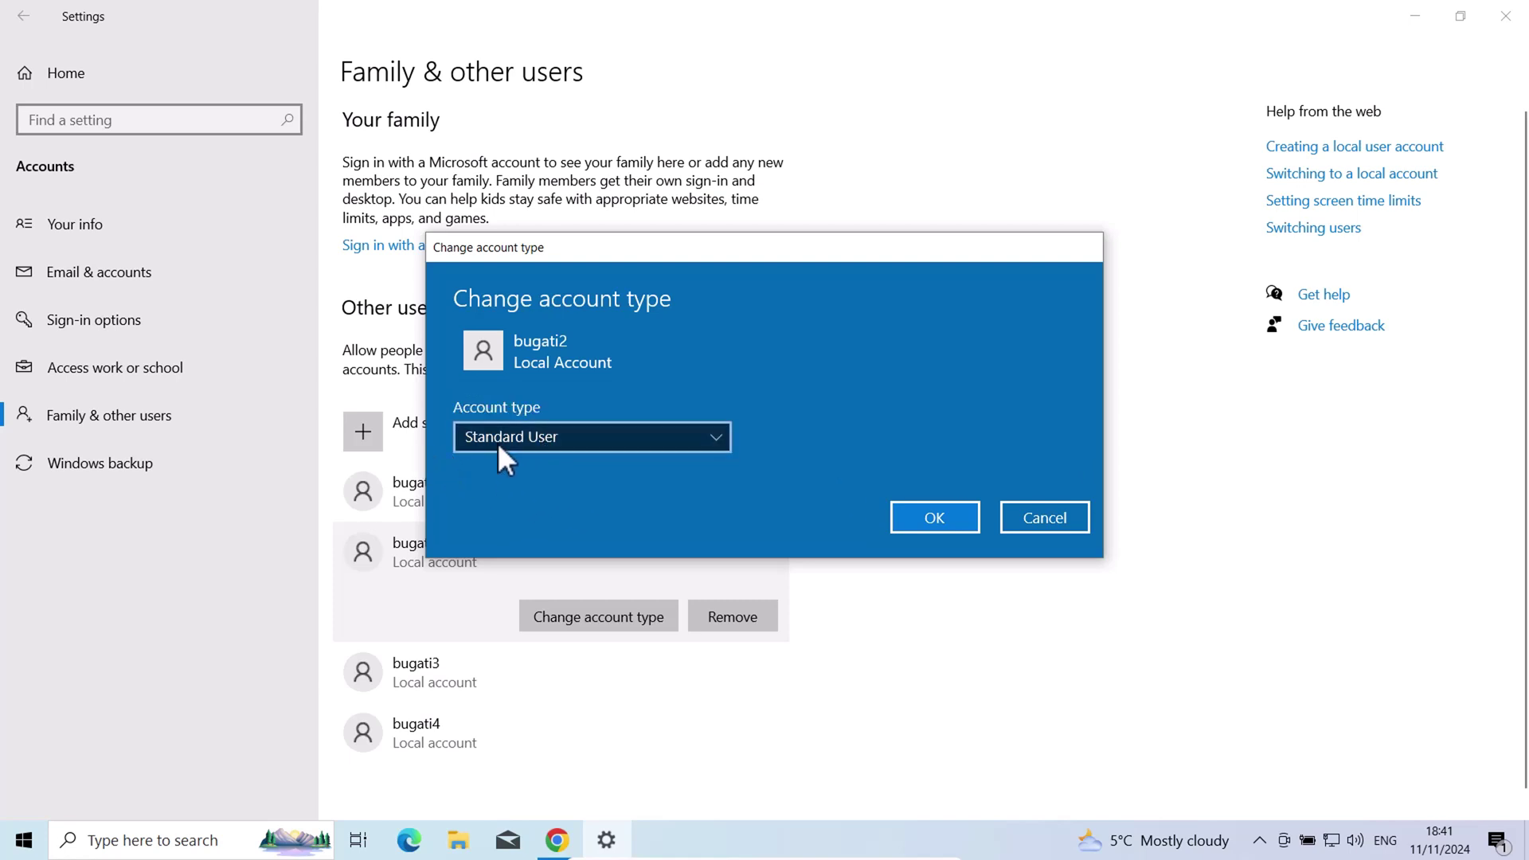
pyautogui.click(927, 521)
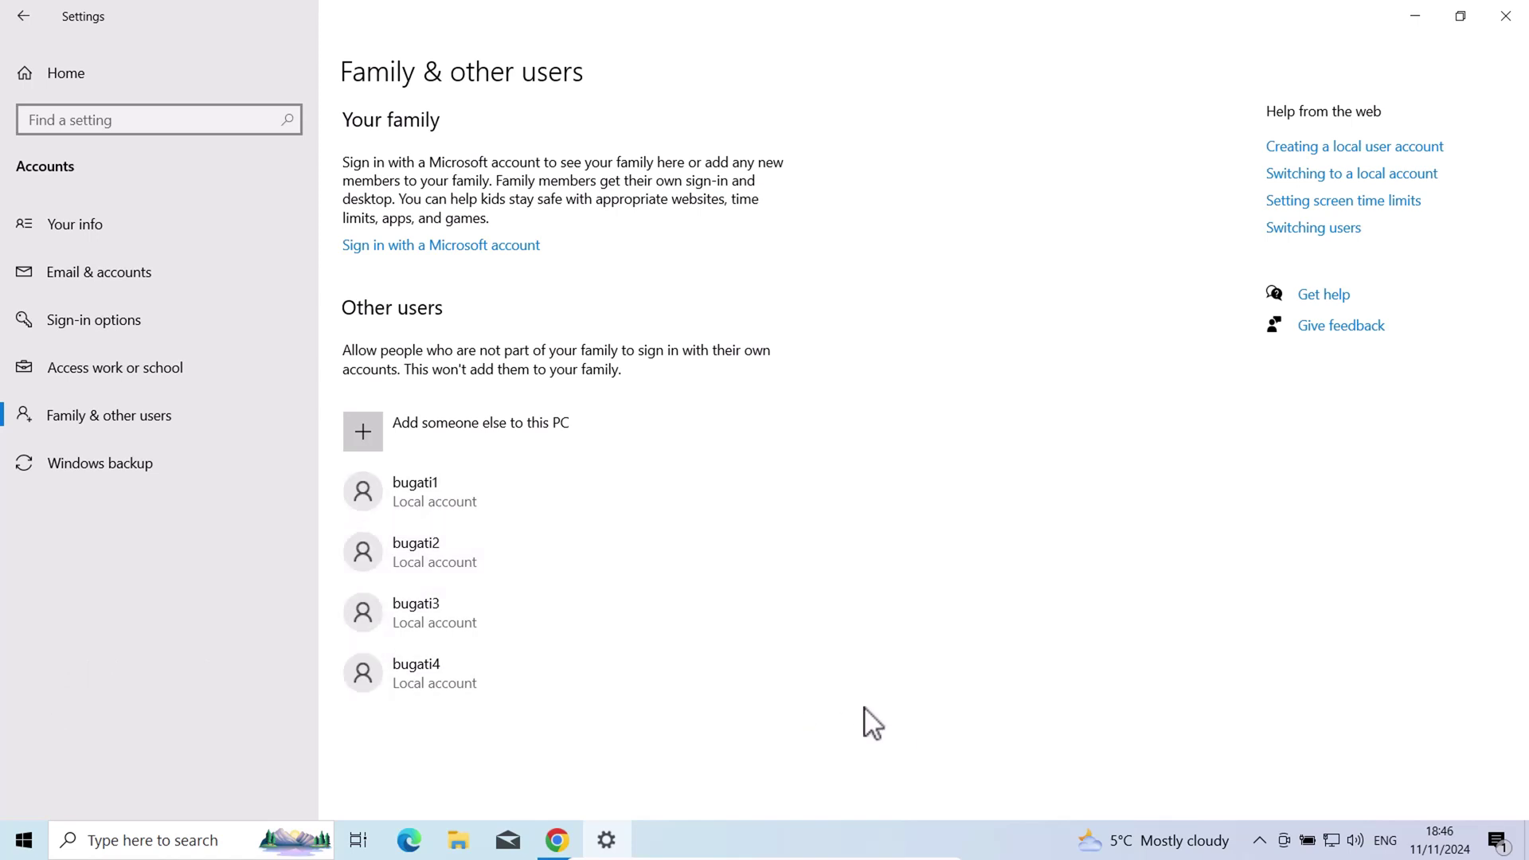
# Open Command Prompt via a 'cm' search, move it aside, and enter net user bugati2
pyautogui.click(177, 838)
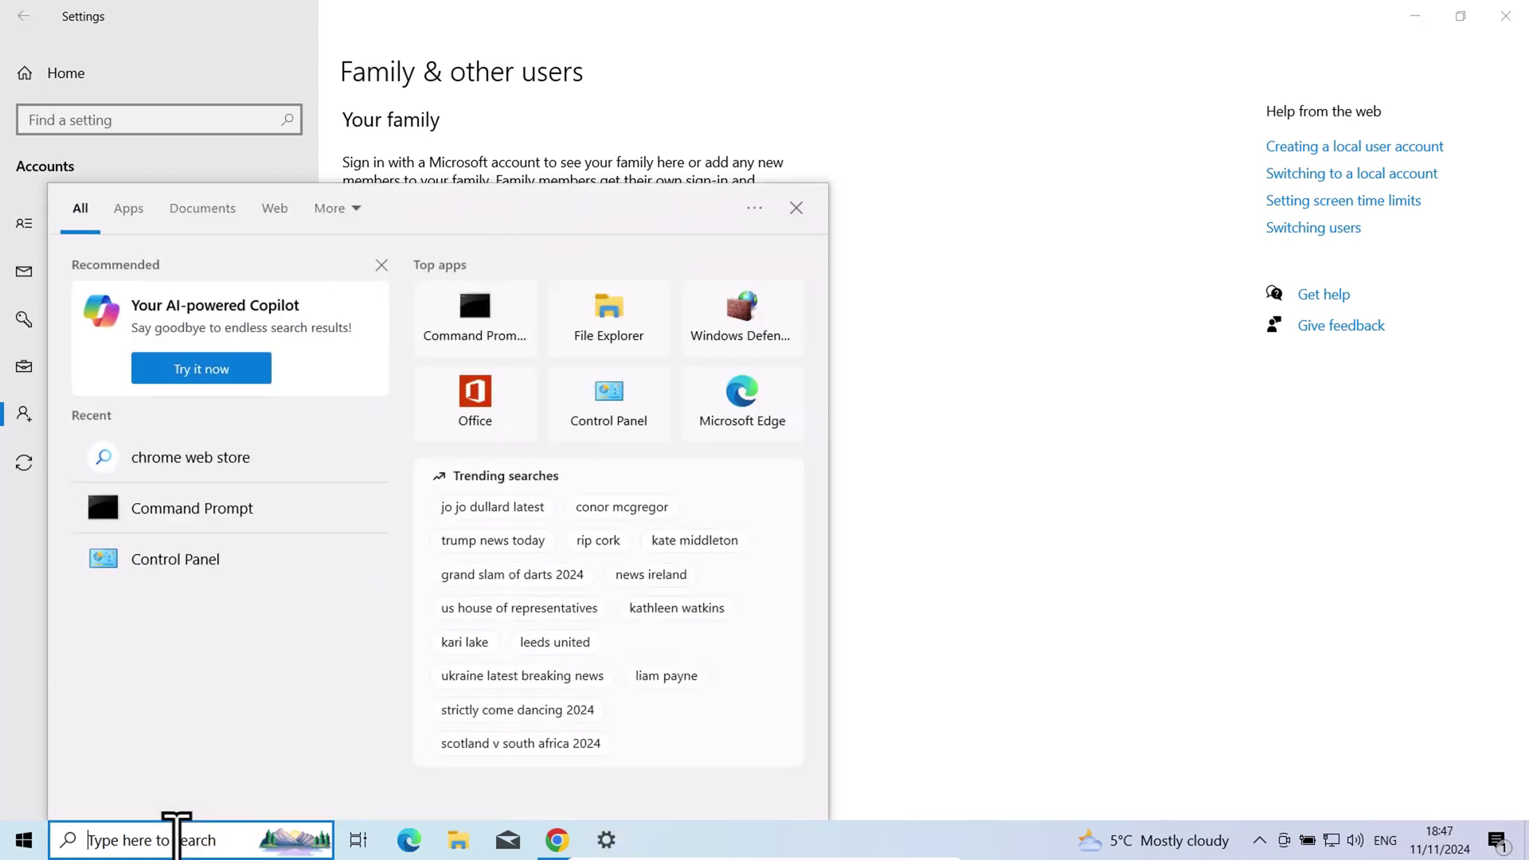
pyautogui.write('cm')
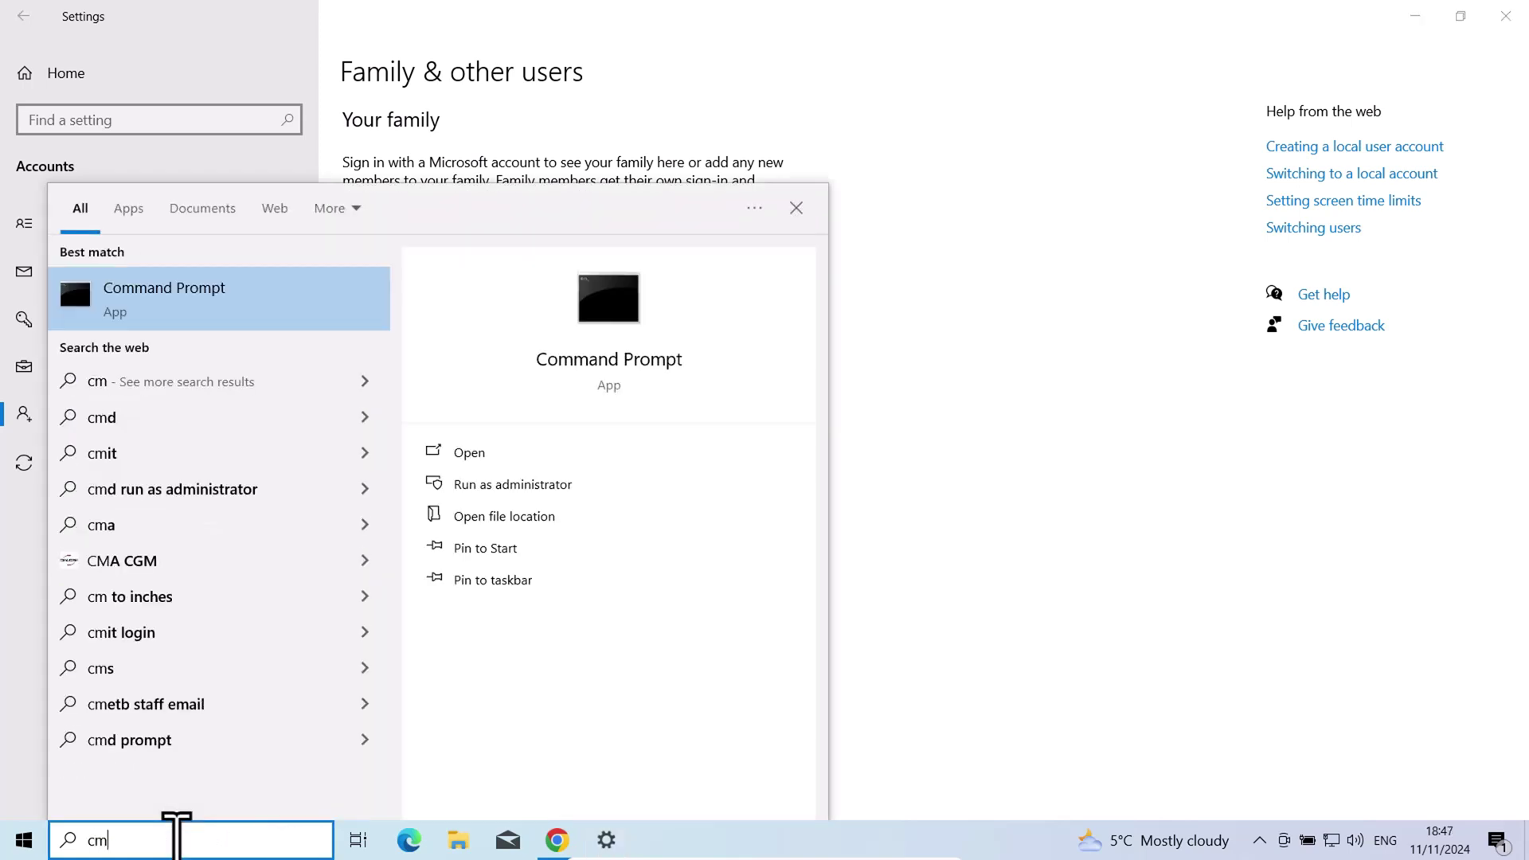
pyautogui.press('Return')
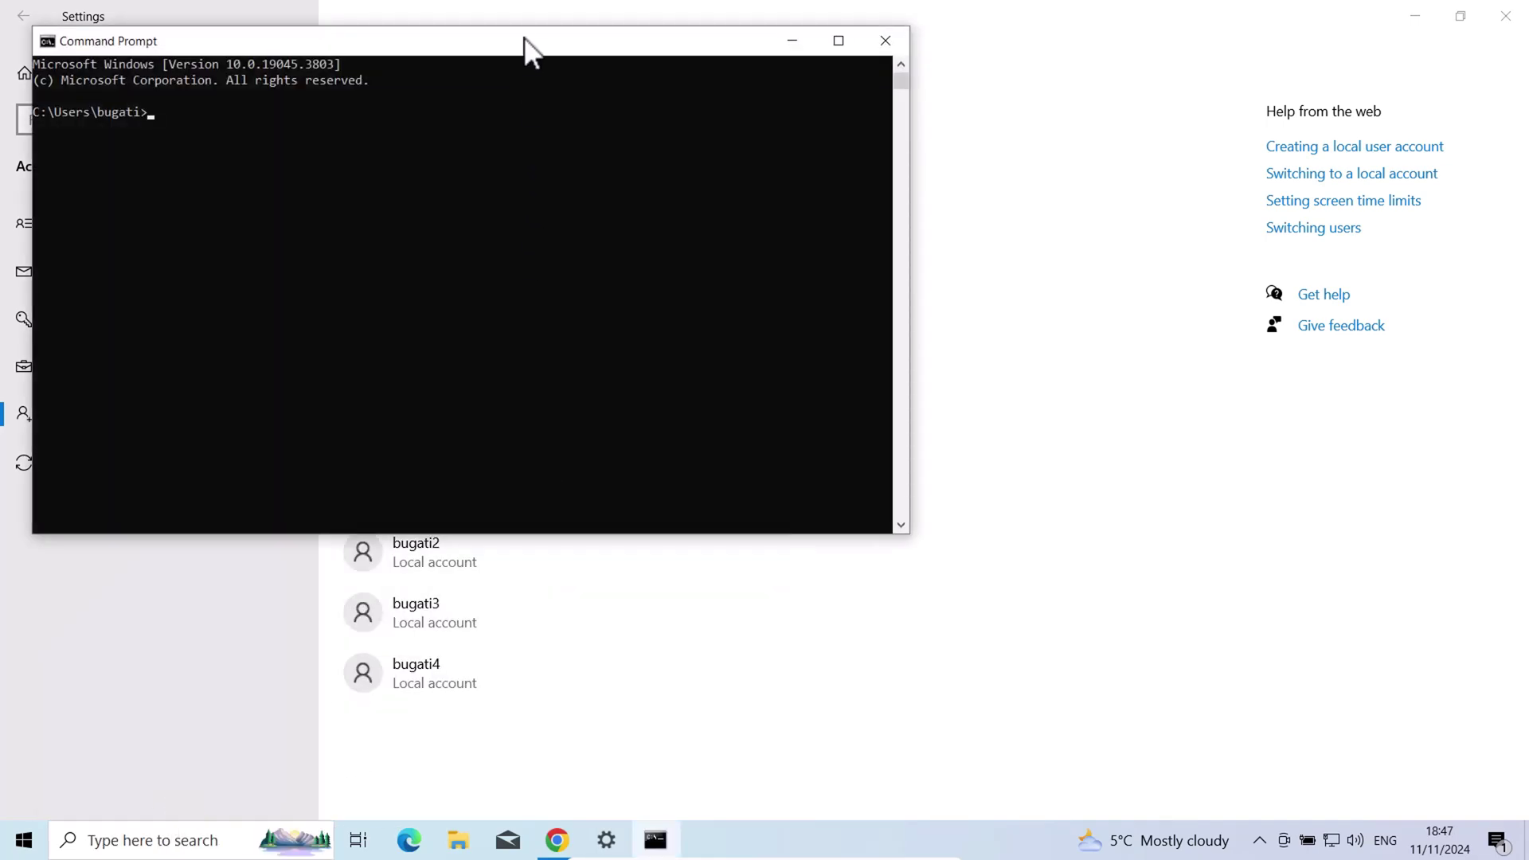
pyautogui.moveTo(524, 40); pyautogui.dragTo(896, 77)
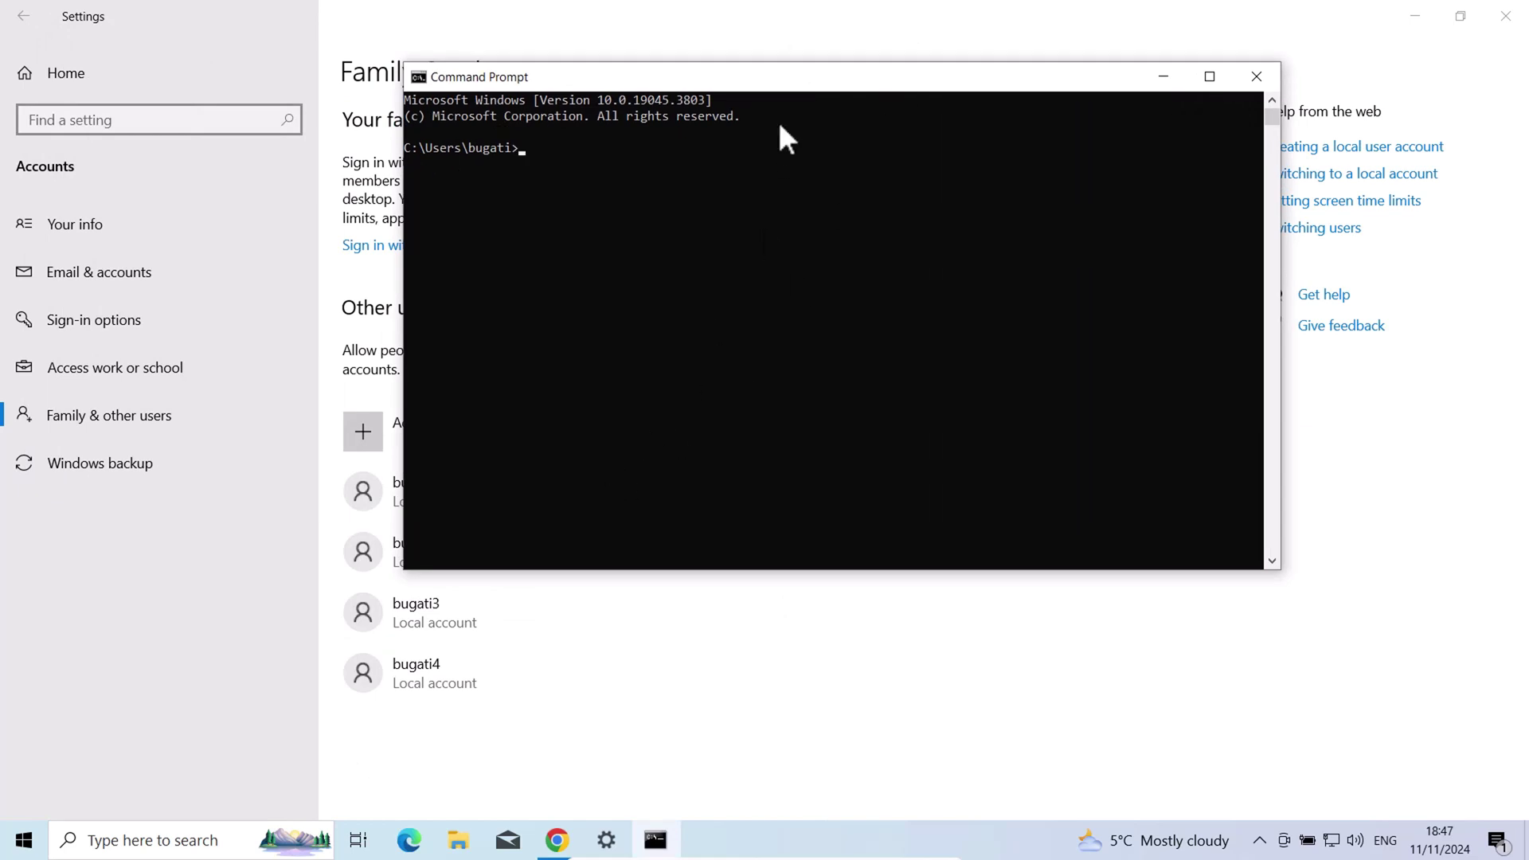
pyautogui.moveTo(763, 78); pyautogui.dragTo(941, 112)
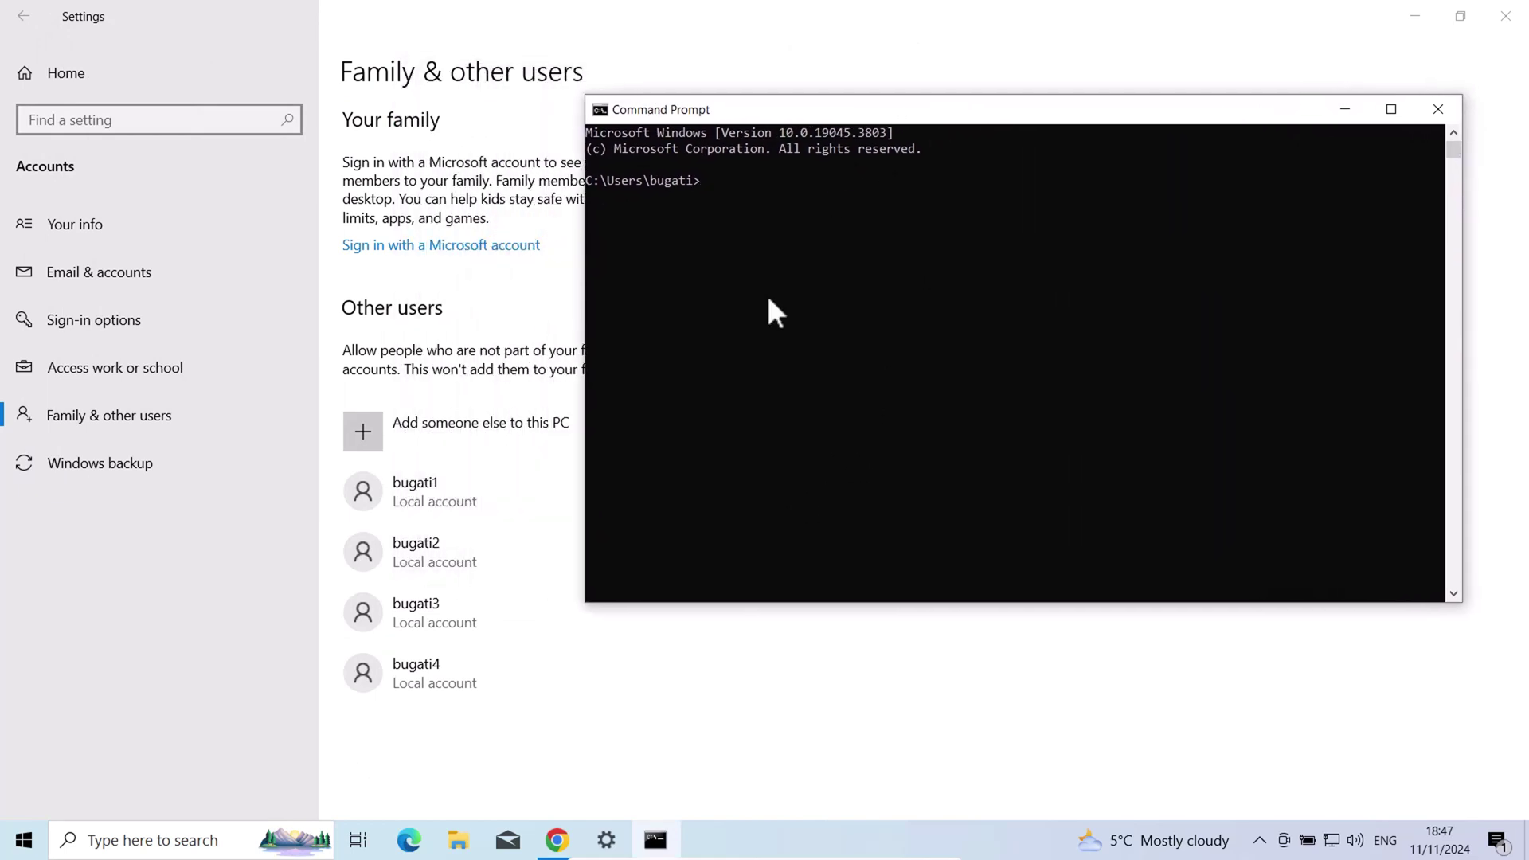
pyautogui.click(732, 182)
pyautogui.write('net user bugati2')
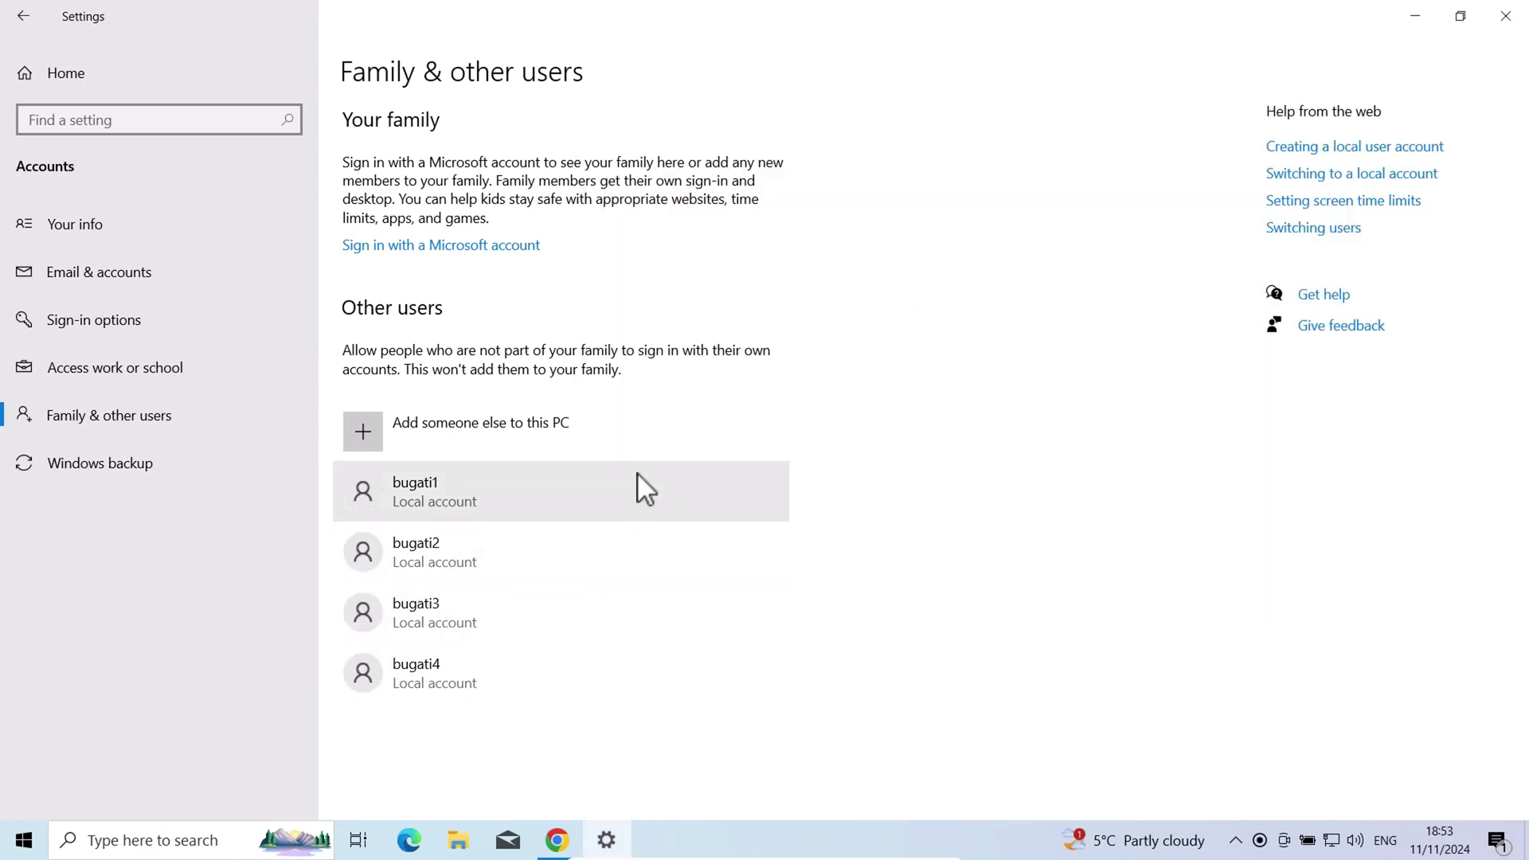
# Close Settings and search Google Images for 'car' in a new Chrome tab
pyautogui.click(1506, 16)
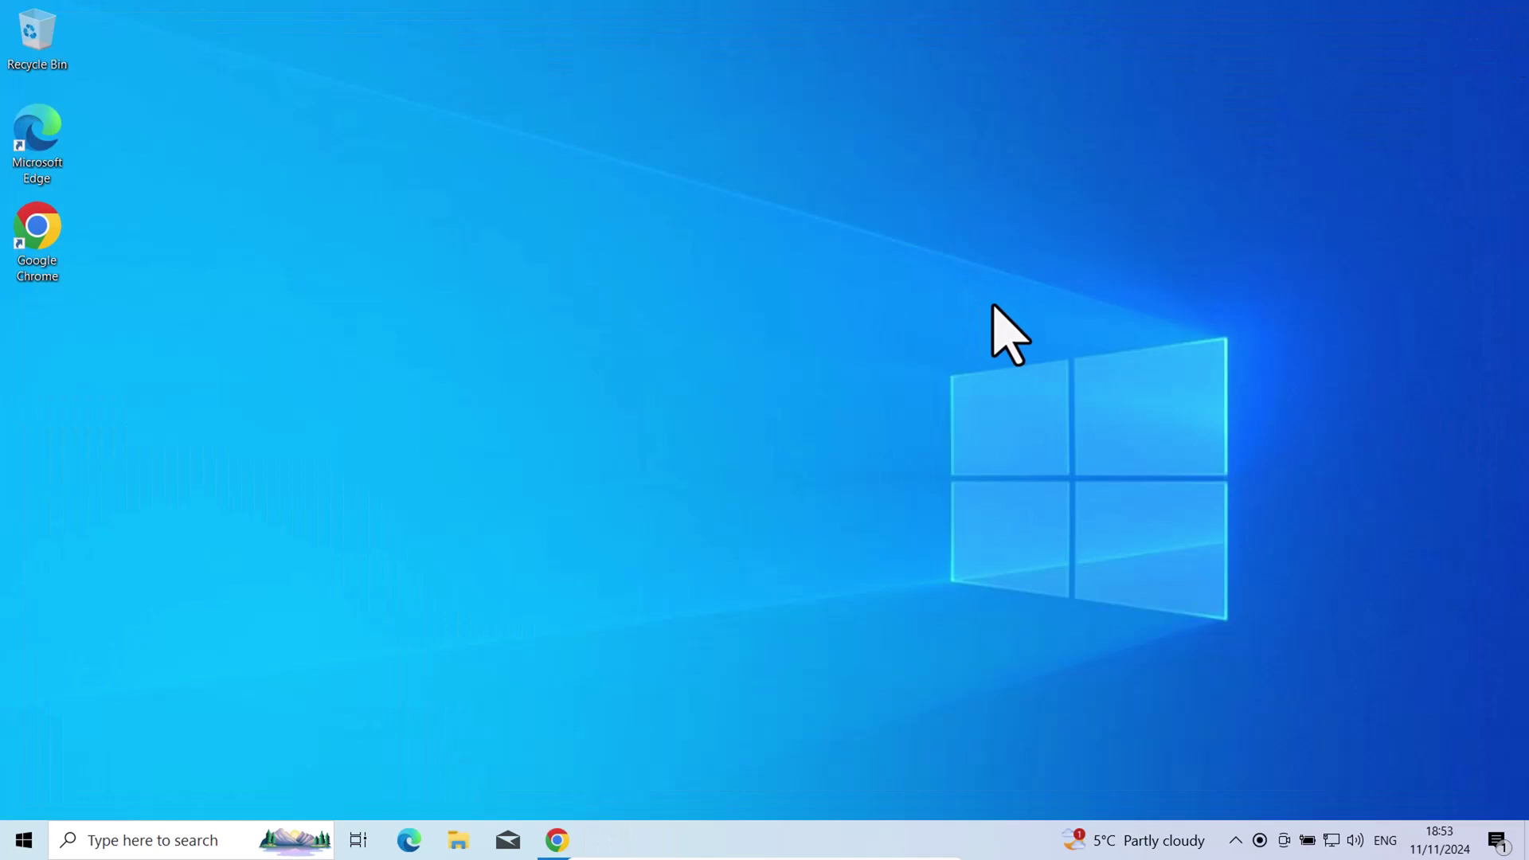
pyautogui.click(547, 838)
pyautogui.click(291, 20)
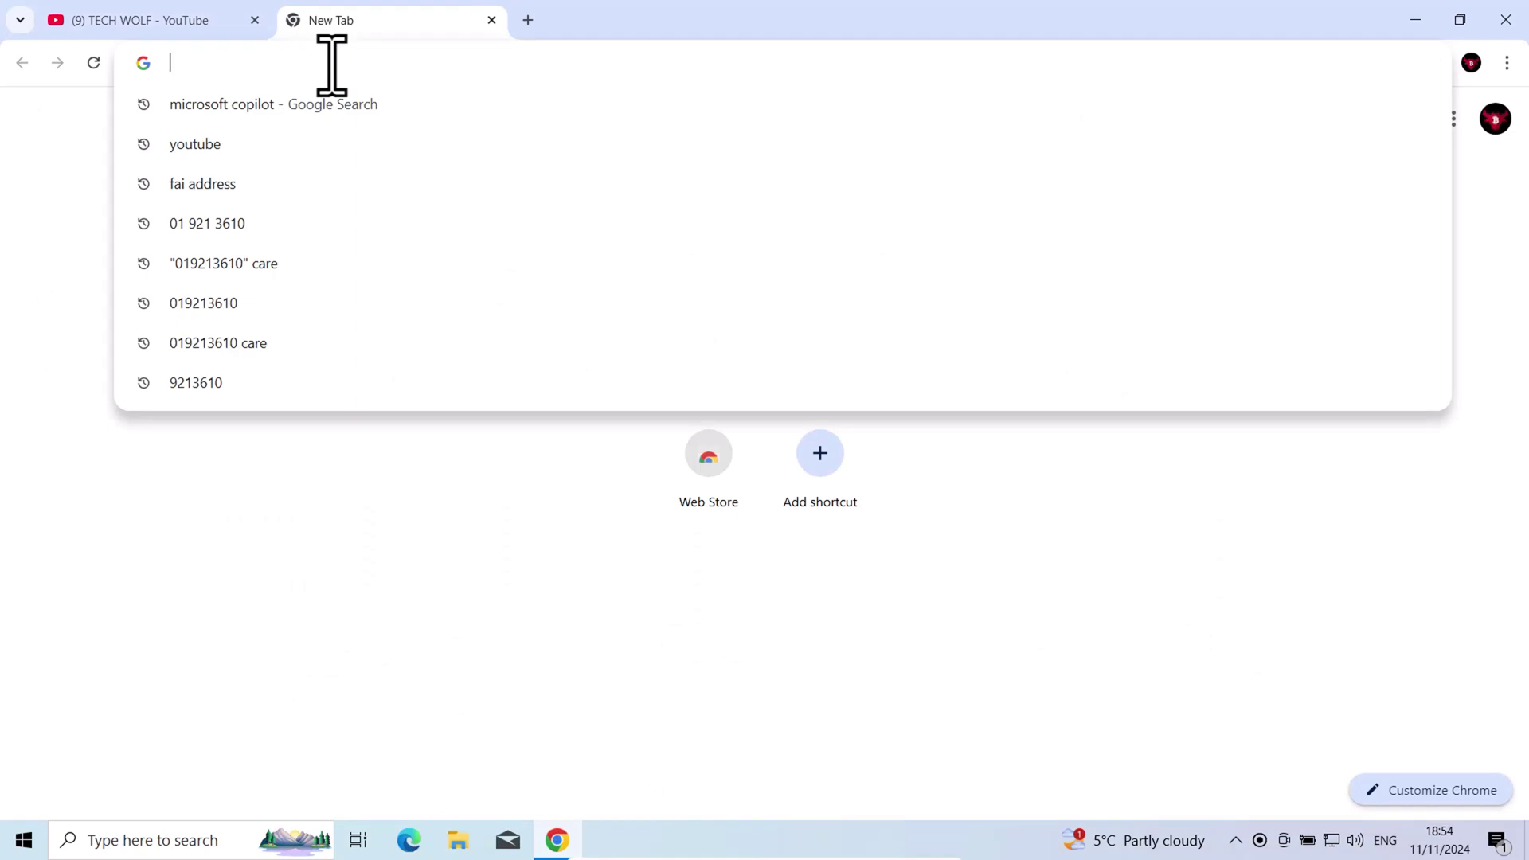
pyautogui.write('car')
pyautogui.press('Return')
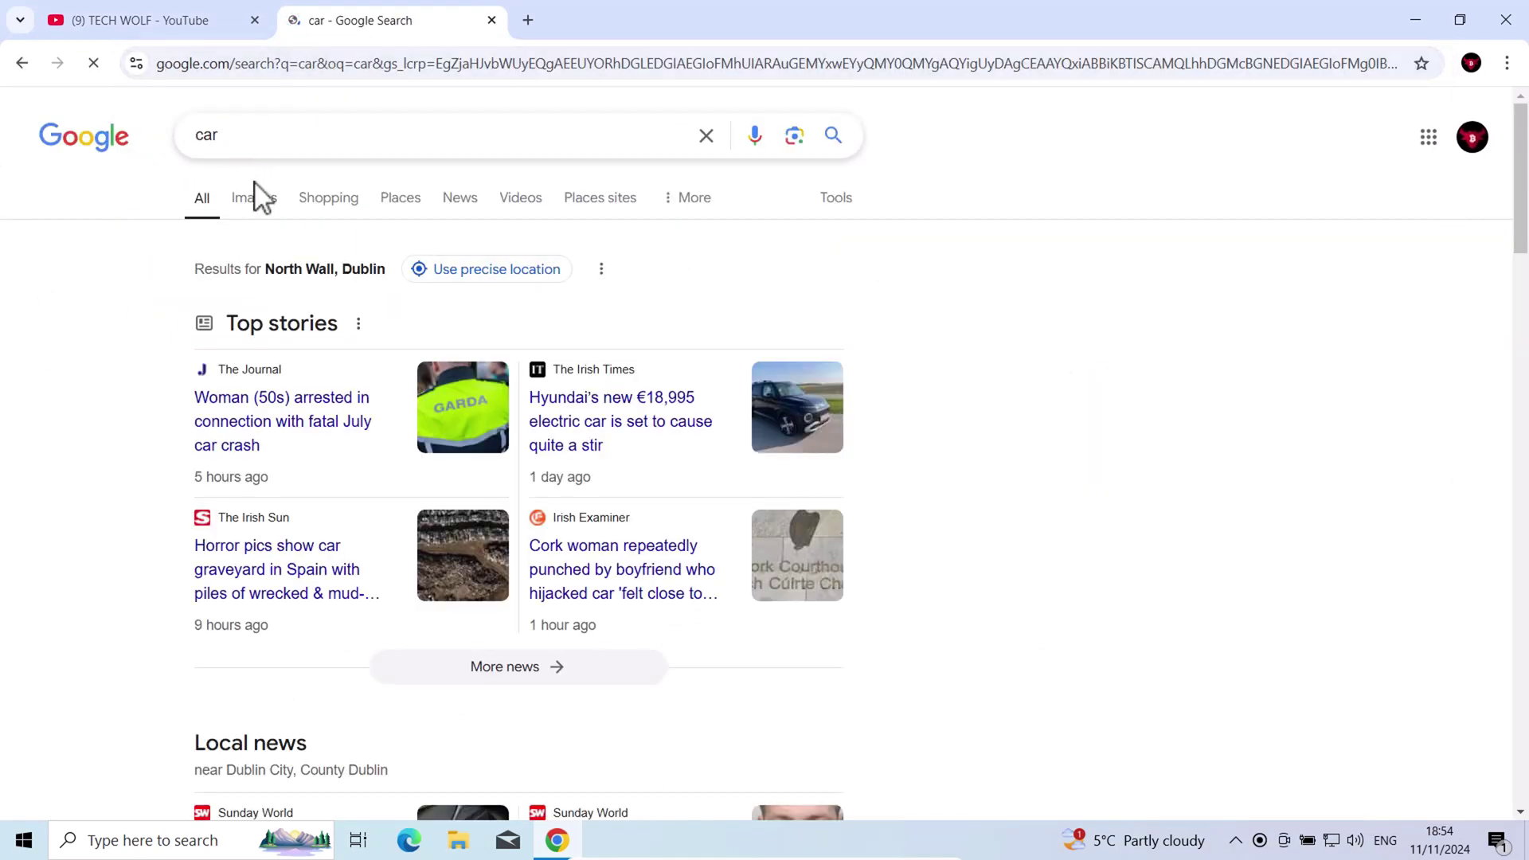
pyautogui.click(266, 207)
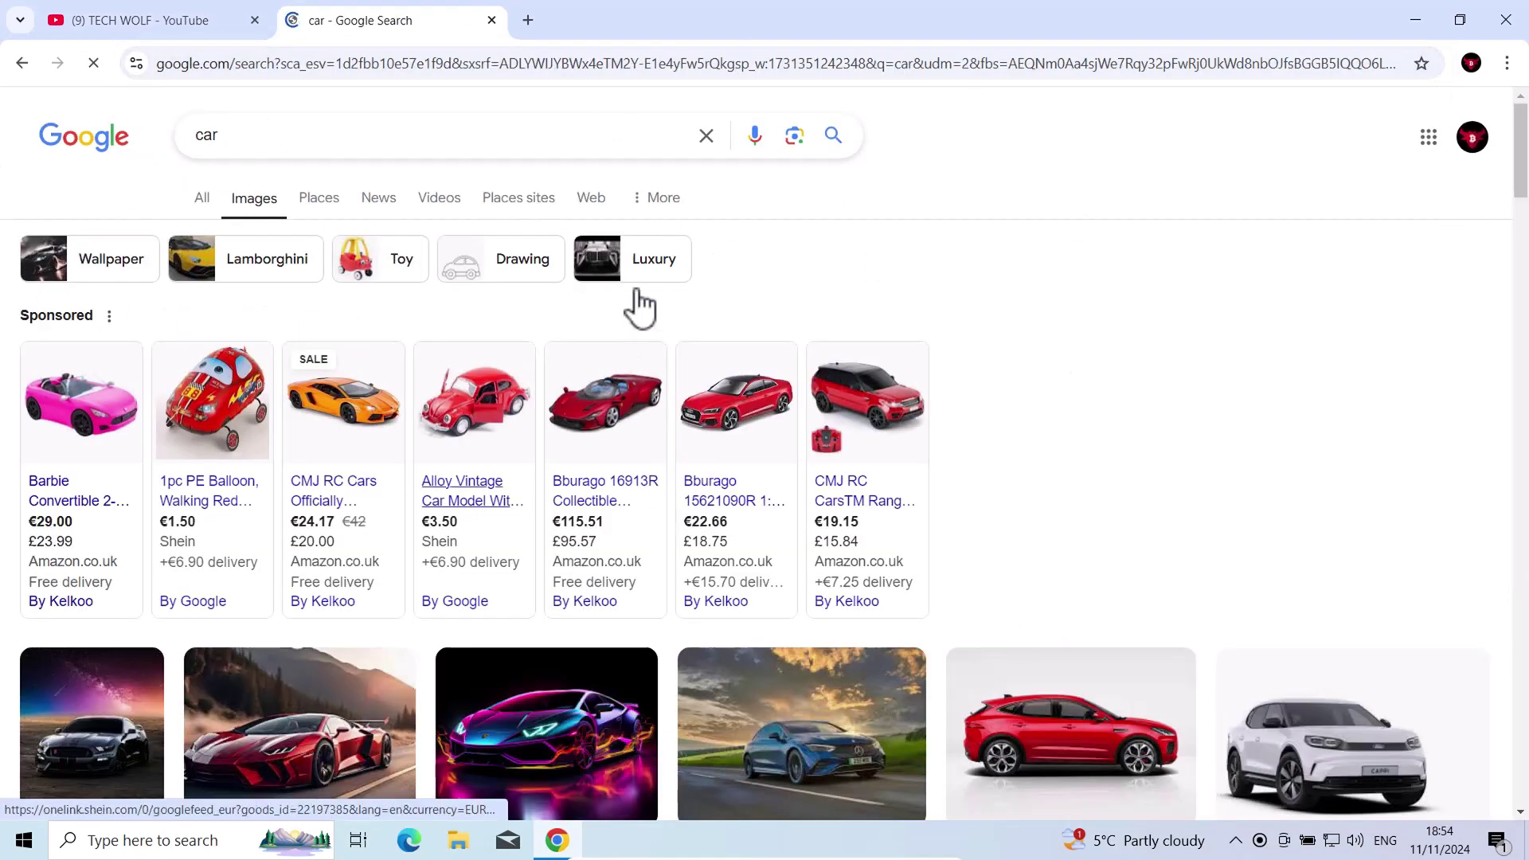
pyautogui.scroll(-4, 343, 486)
# Preview the red sports car image and save it with Downloads as the location
pyautogui.rightClick(328, 451)
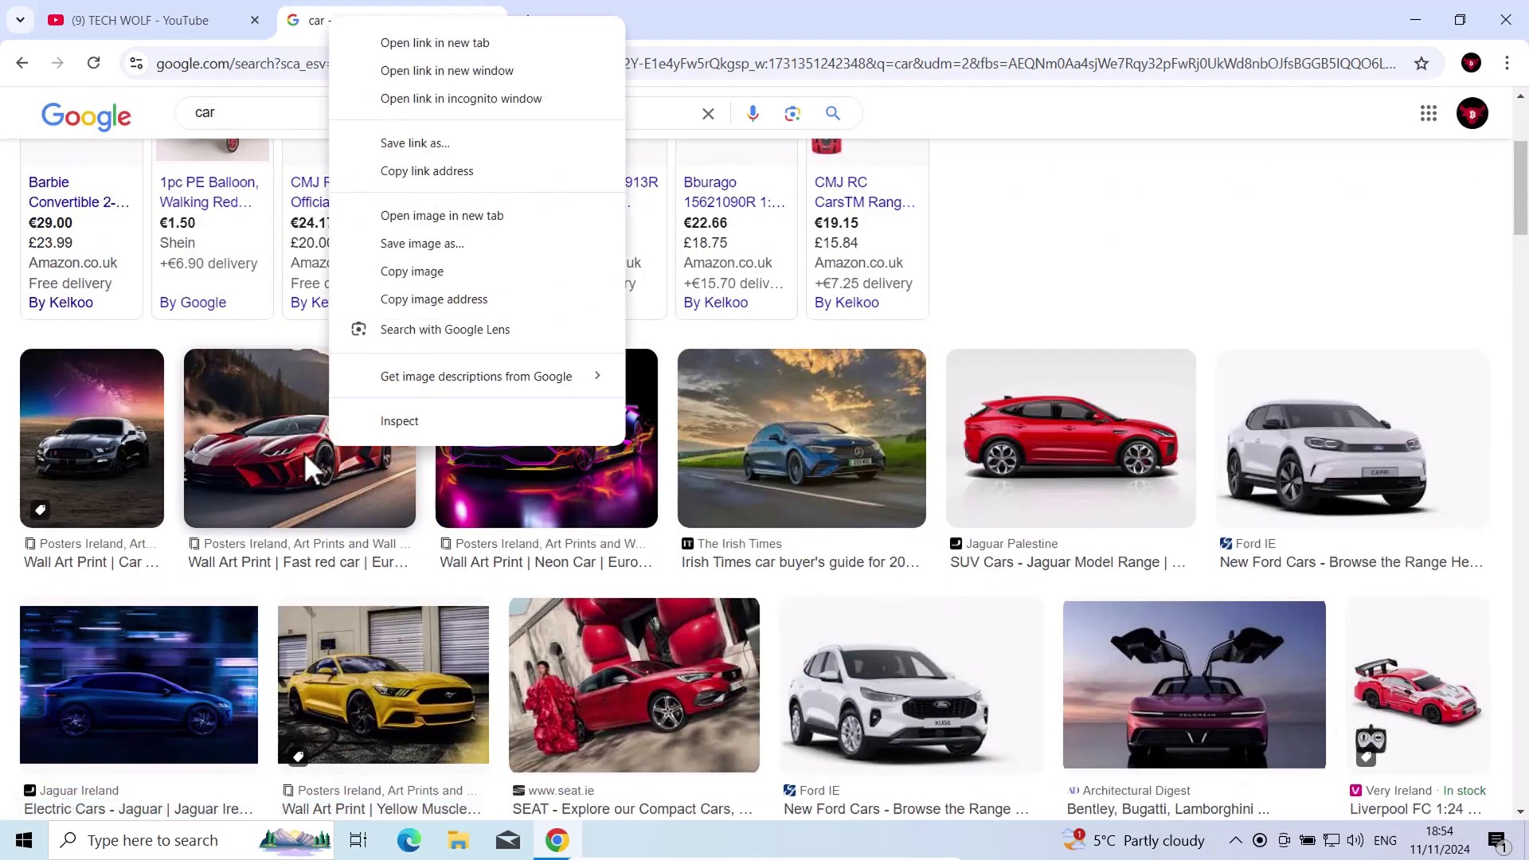
pyautogui.click(296, 457)
pyautogui.rightClick(1118, 513)
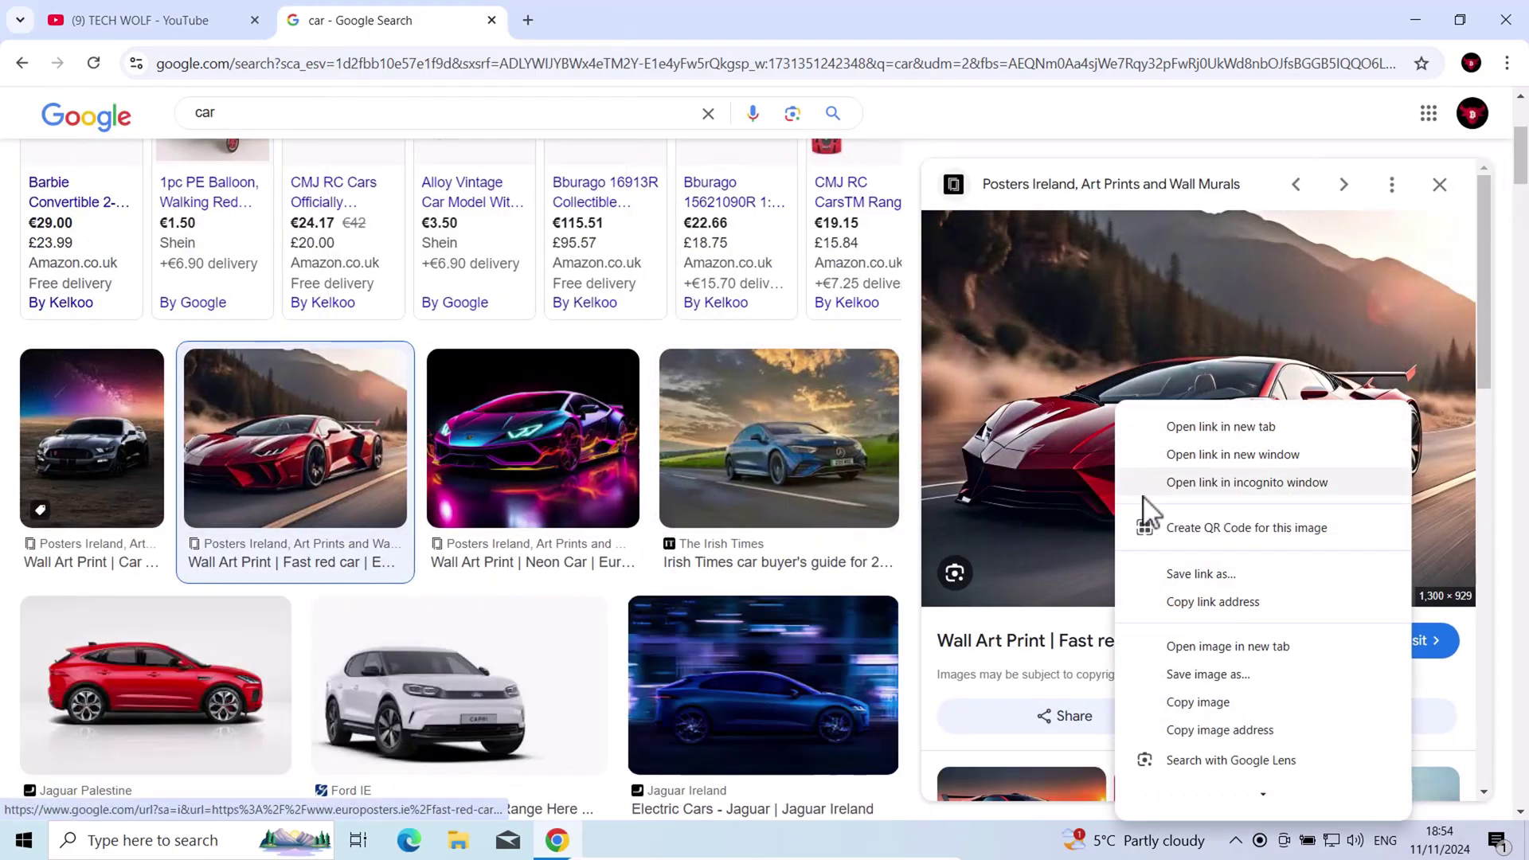
pyautogui.click(1181, 700)
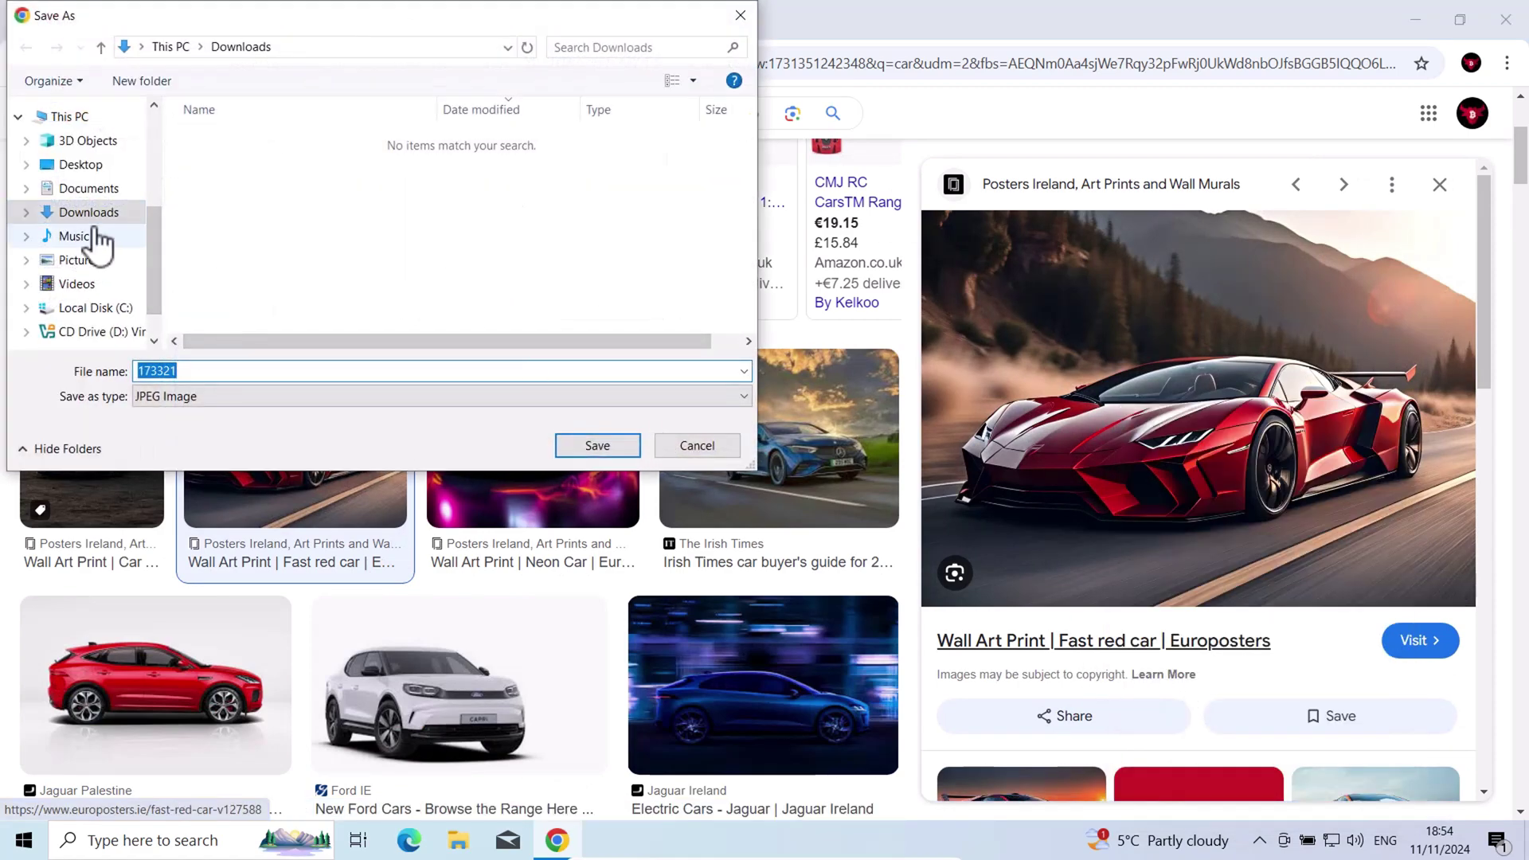
pyautogui.scroll(3, 94, 235)
pyautogui.click(86, 174)
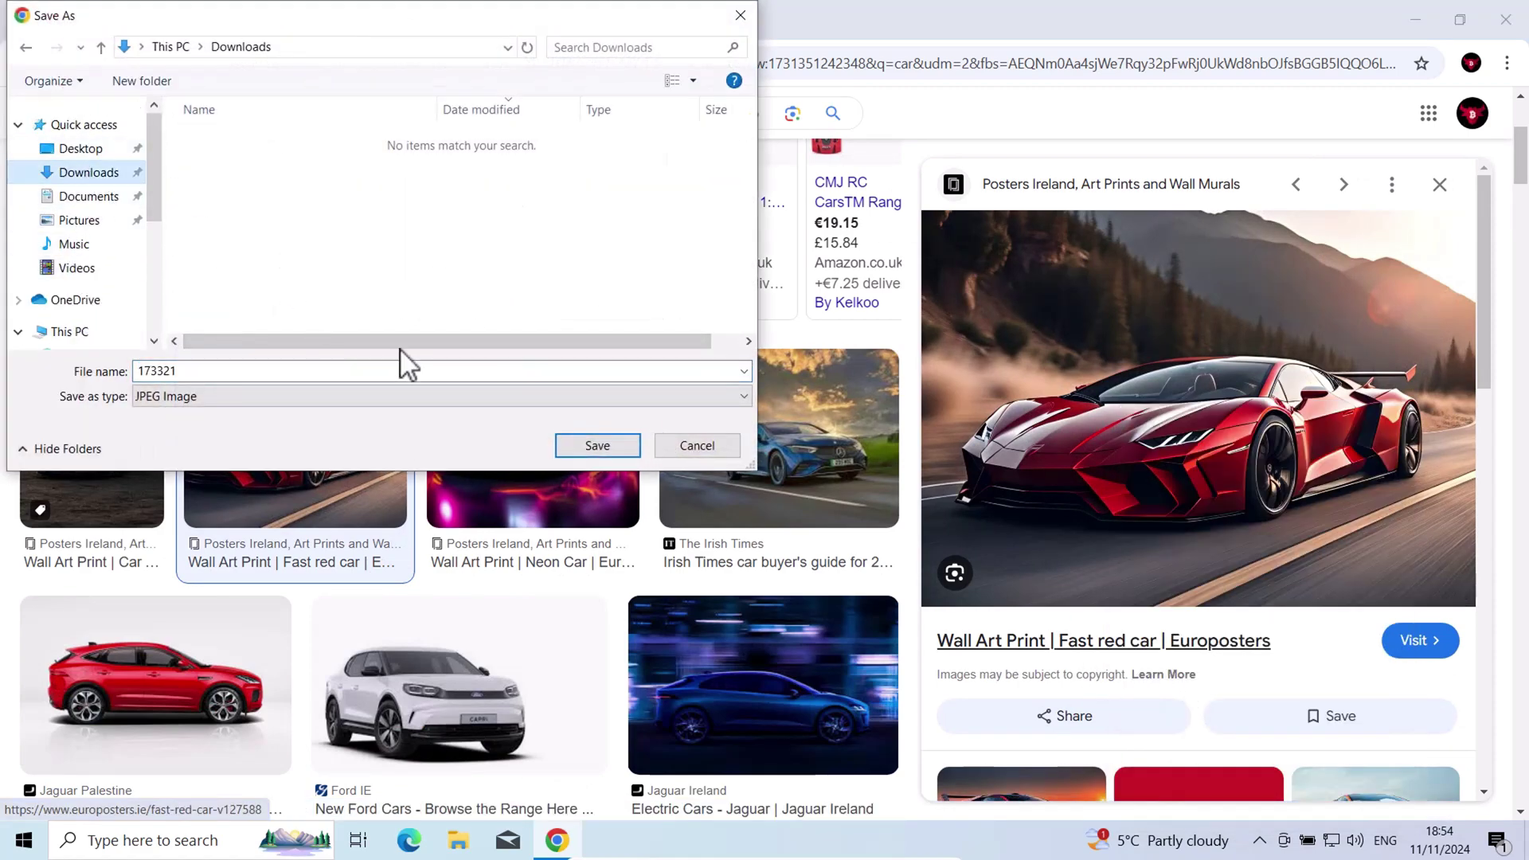
# Save the image as 173321, confirm it in Explorer's Downloads folder, then close Explorer and Chrome
pyautogui.click(580, 443)
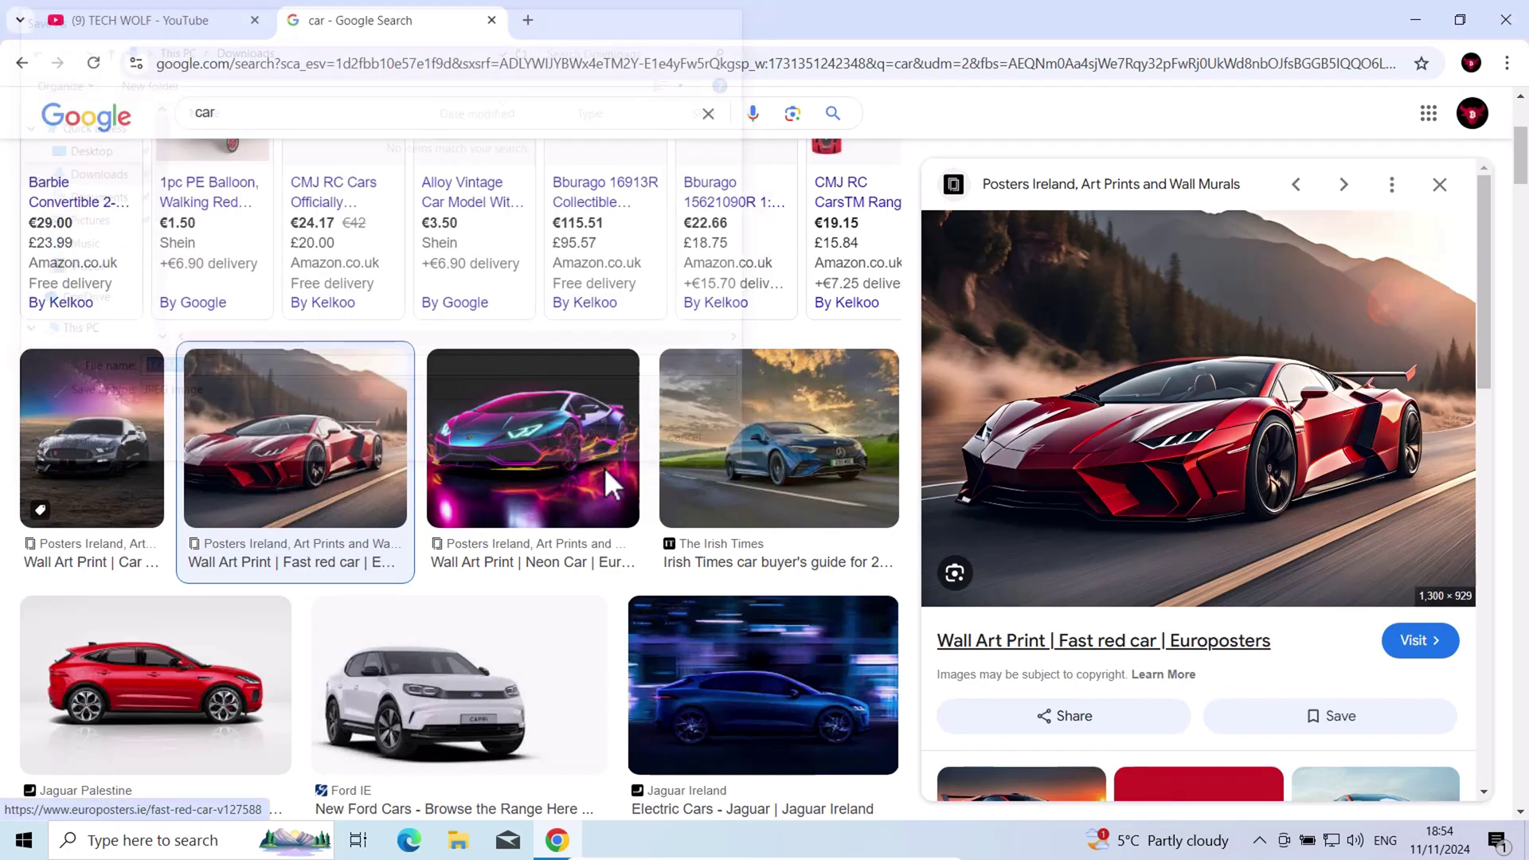
pyautogui.click(449, 840)
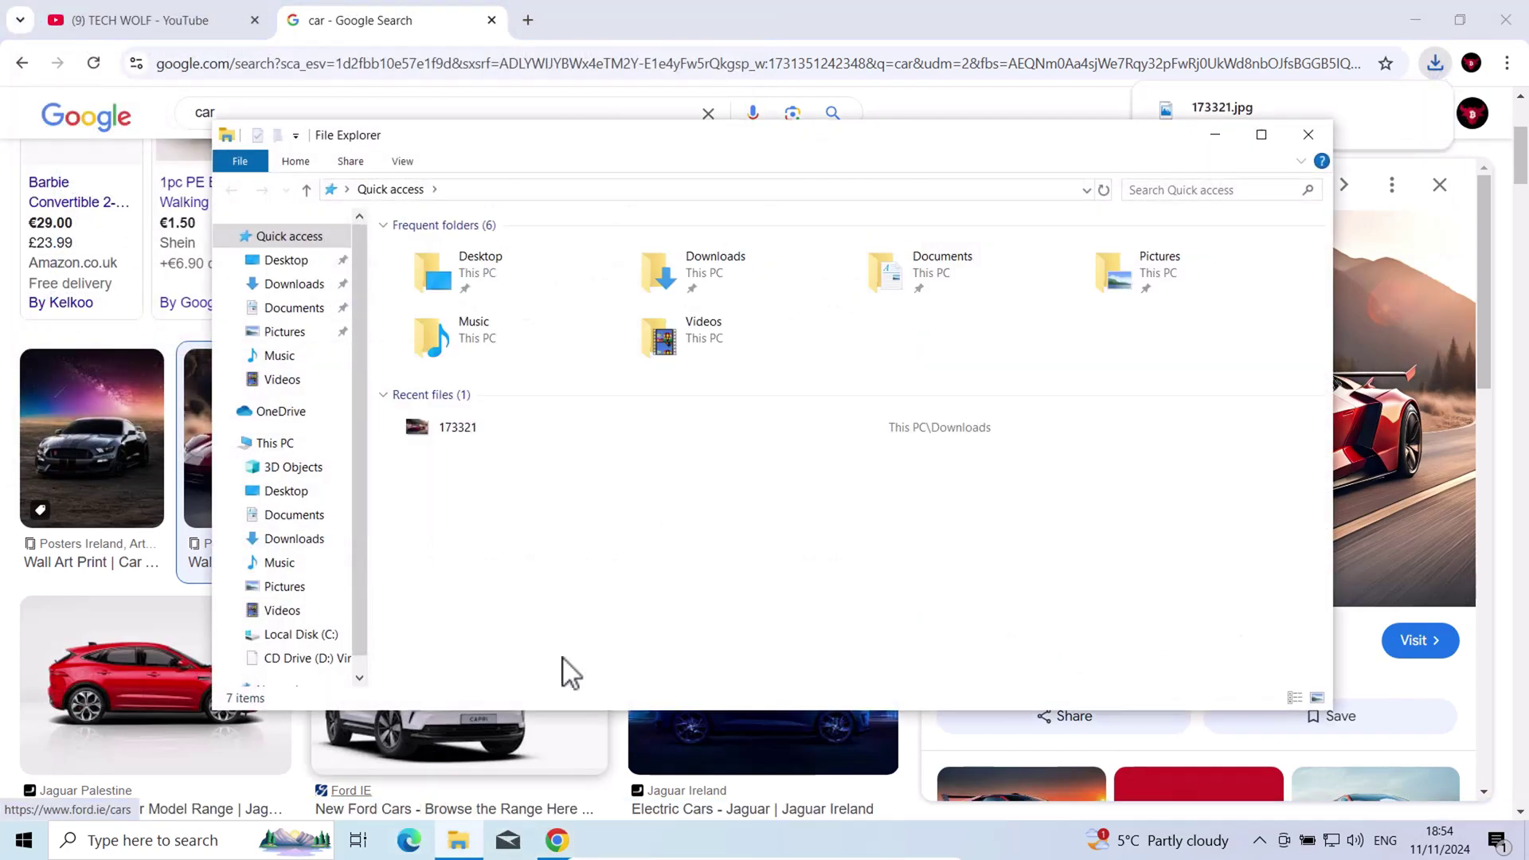
pyautogui.click(294, 284)
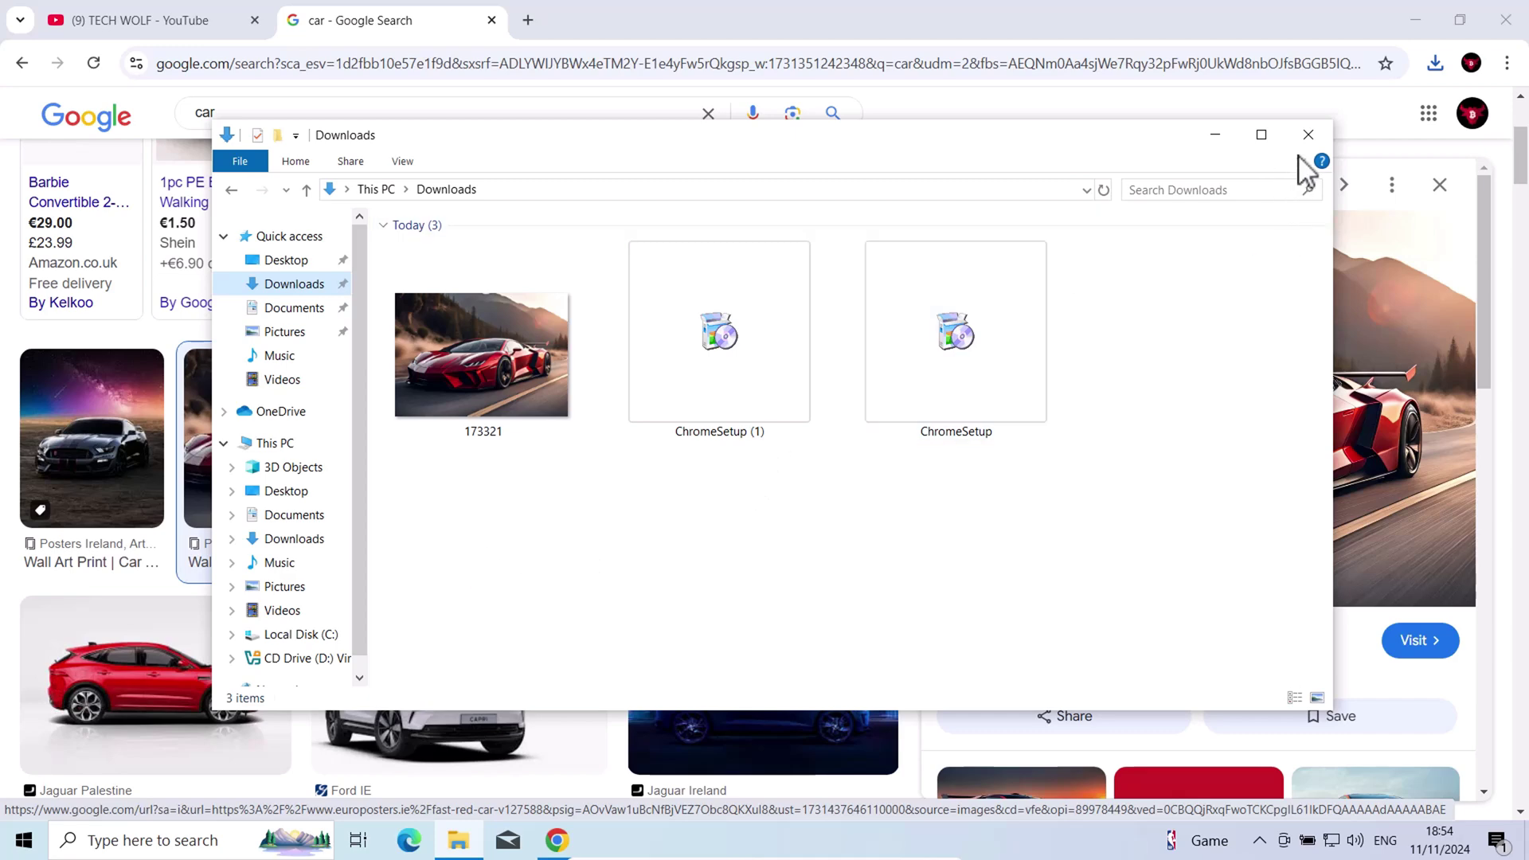
pyautogui.hotkey('alt', 'Tab')
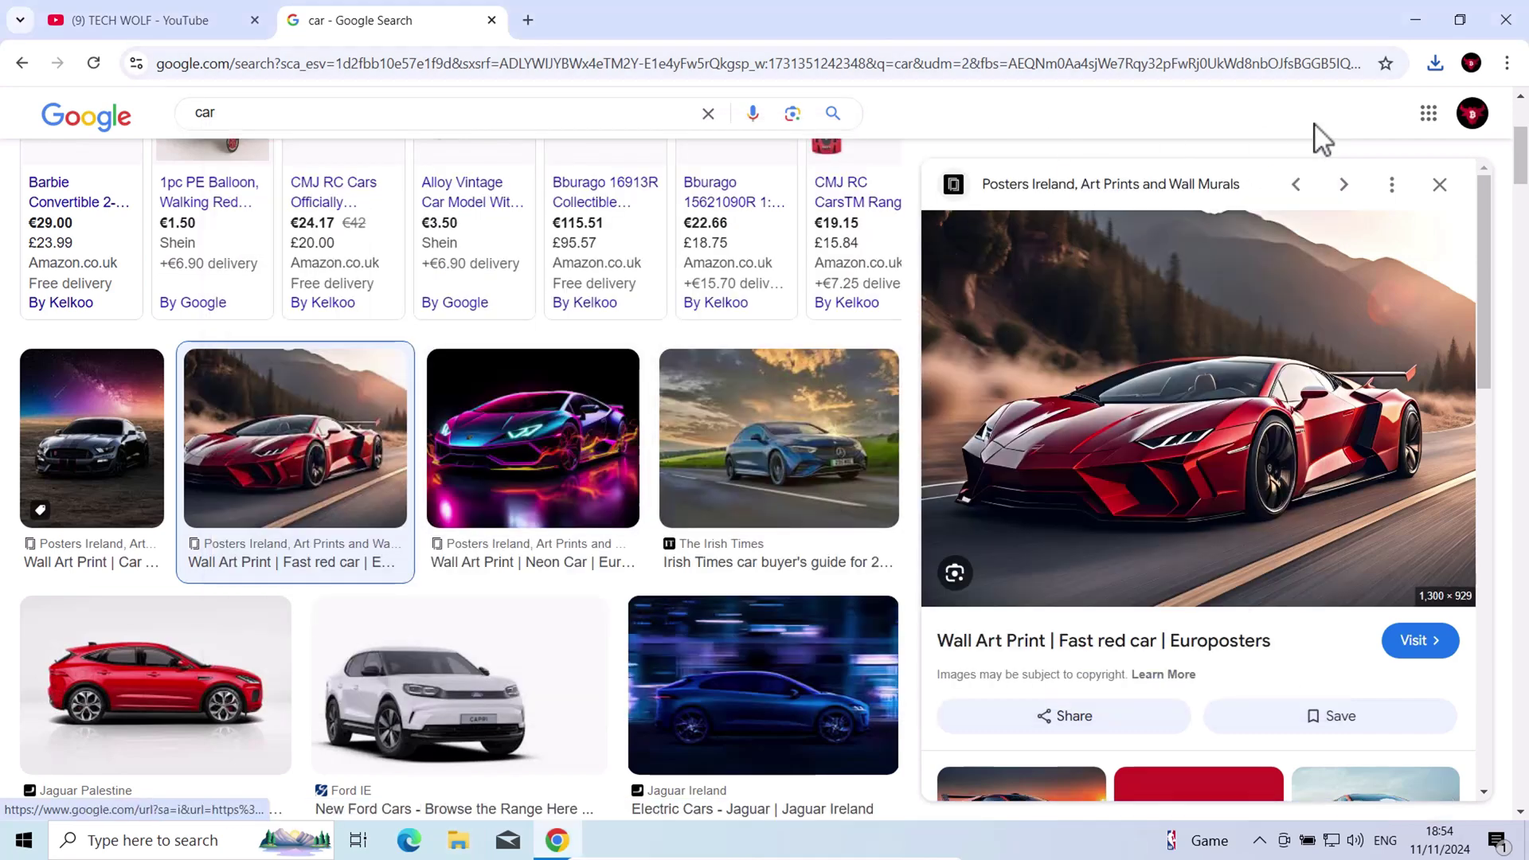
pyautogui.click(1506, 19)
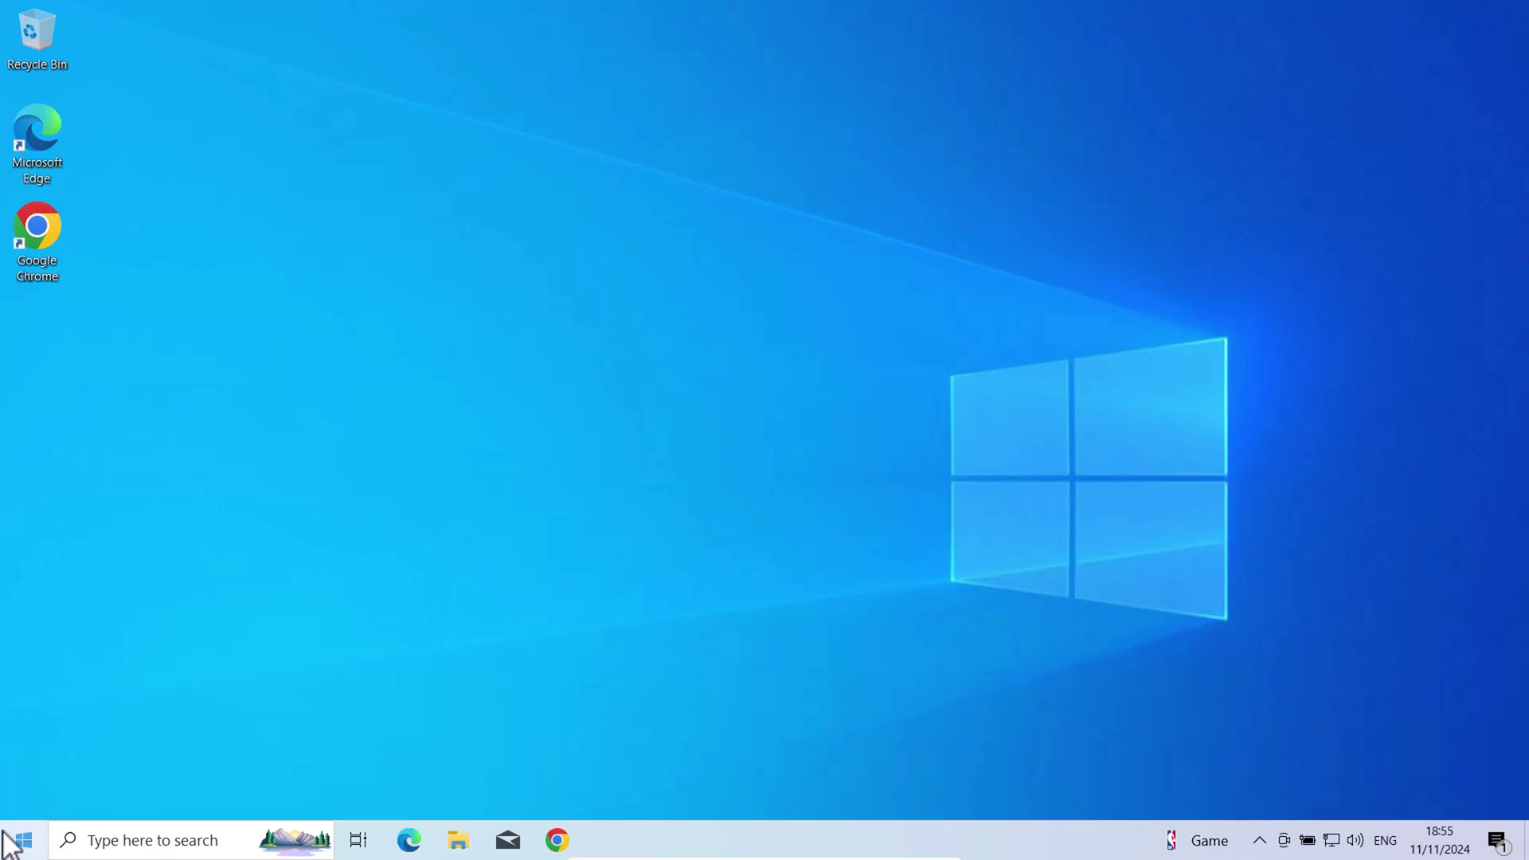
# Sign out from the Start context menu and sign in as bugati1 with its password
pyautogui.rightClick(34, 844)
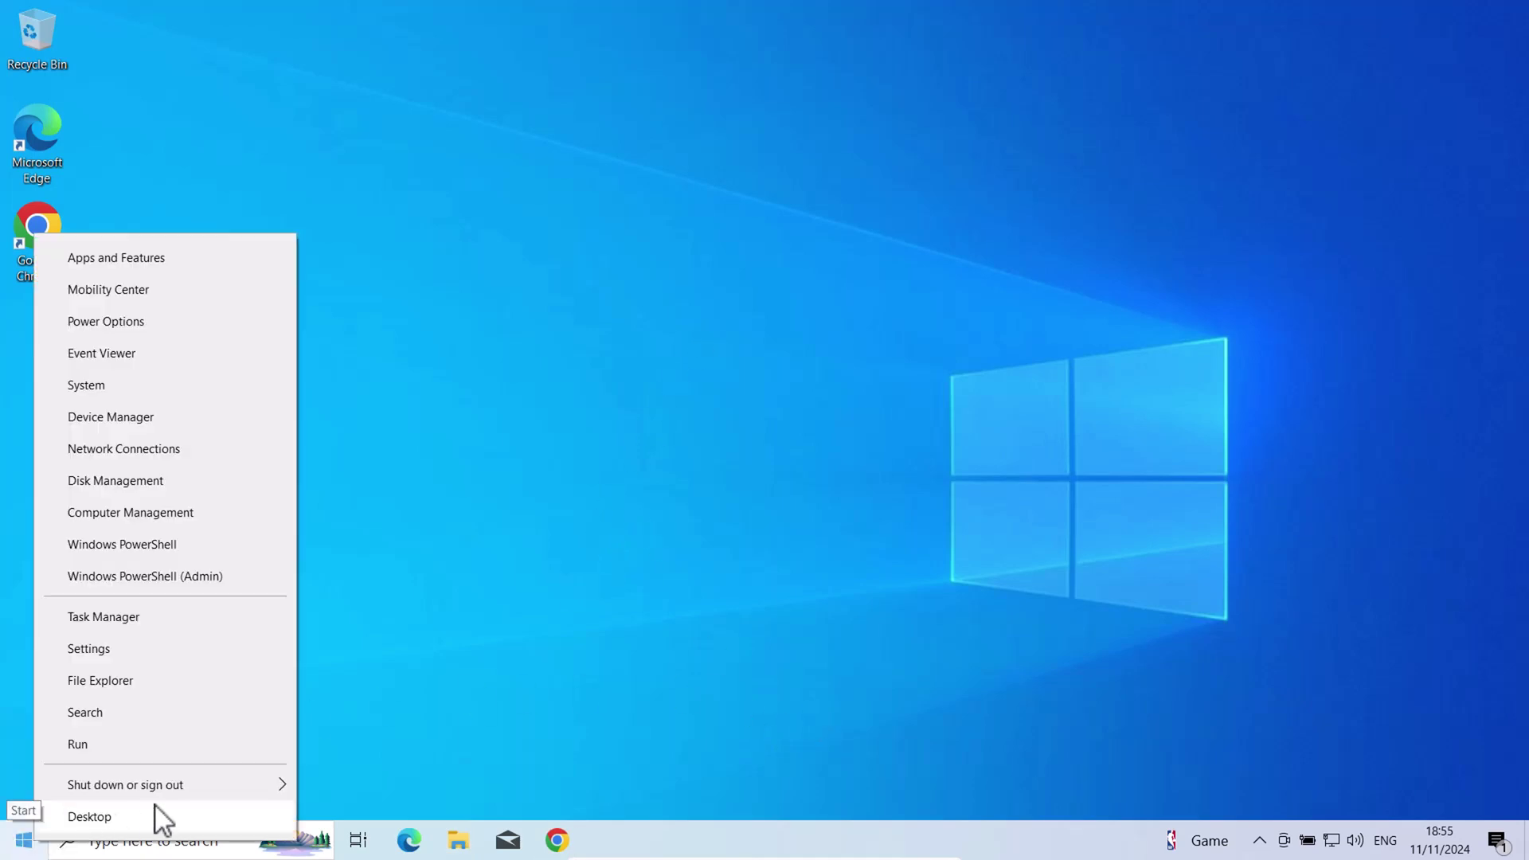
pyautogui.moveTo(263, 784)
pyautogui.click(338, 716)
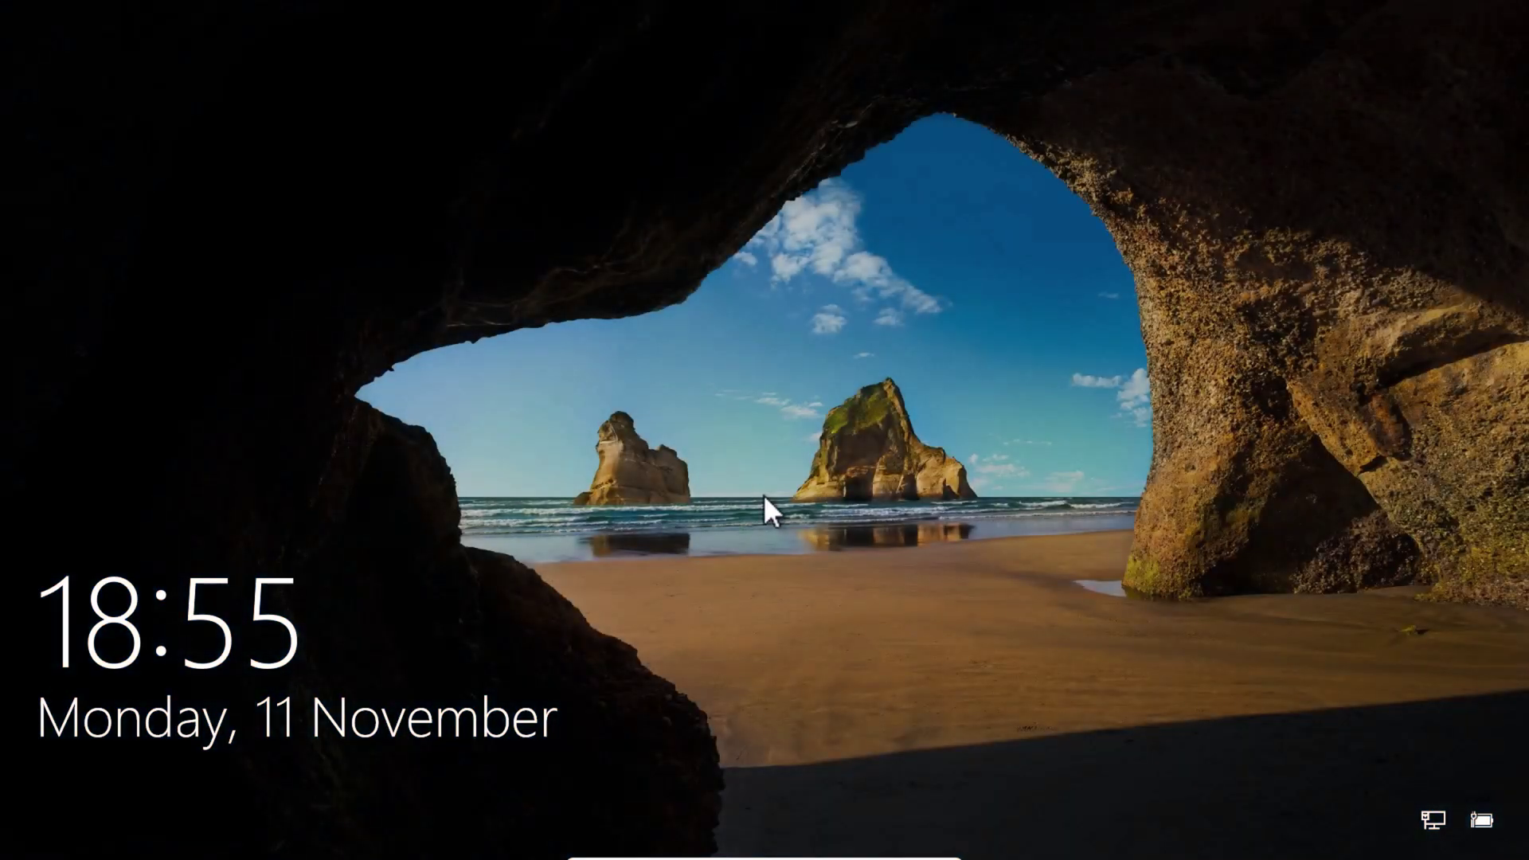
pyautogui.click(769, 536)
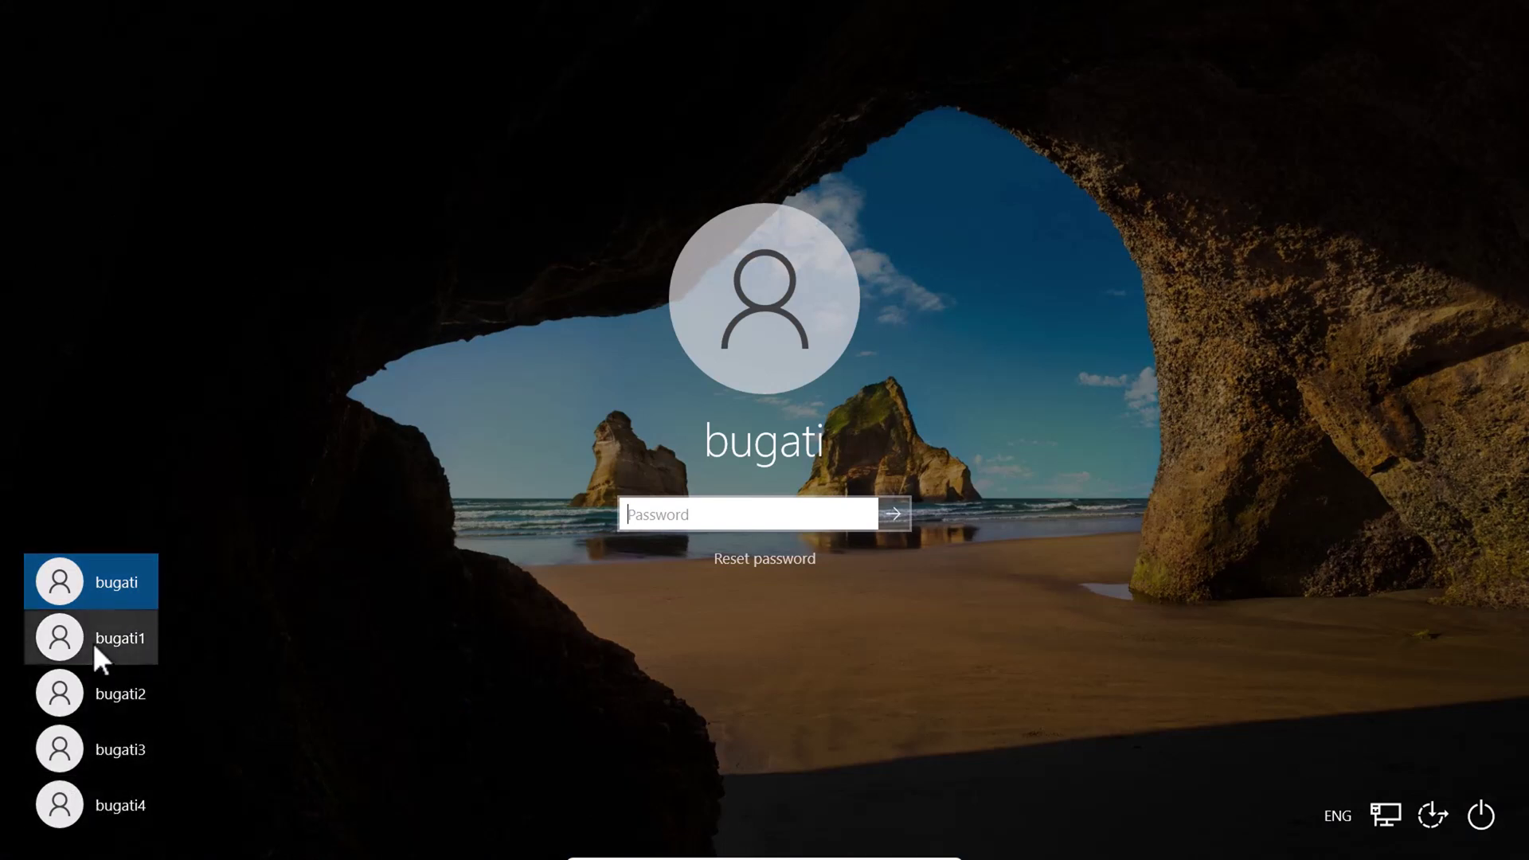
pyautogui.click(92, 642)
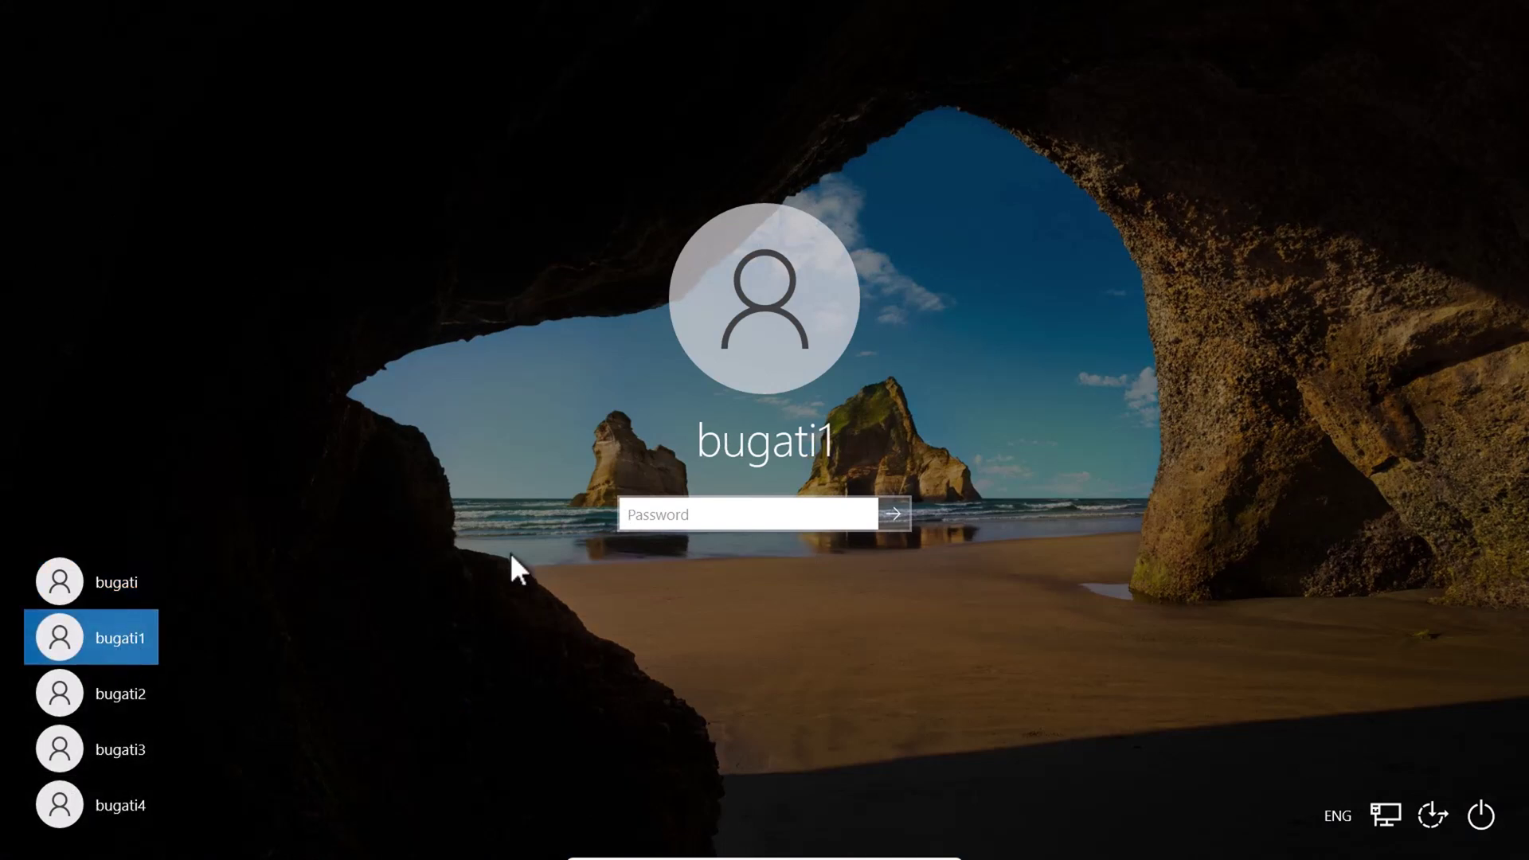
pyautogui.write('1234')
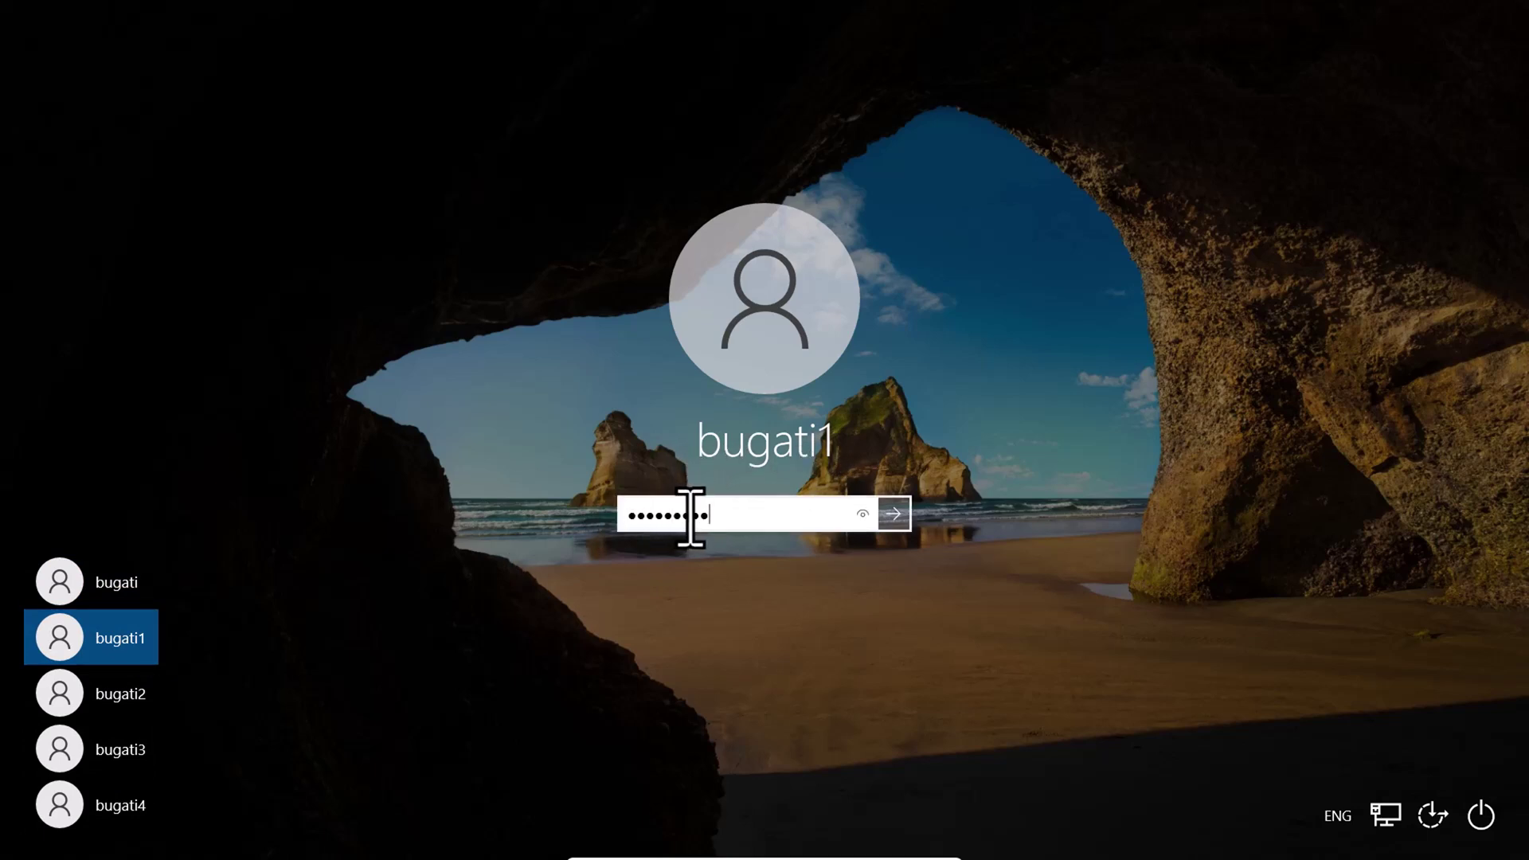
pyautogui.press('Return')
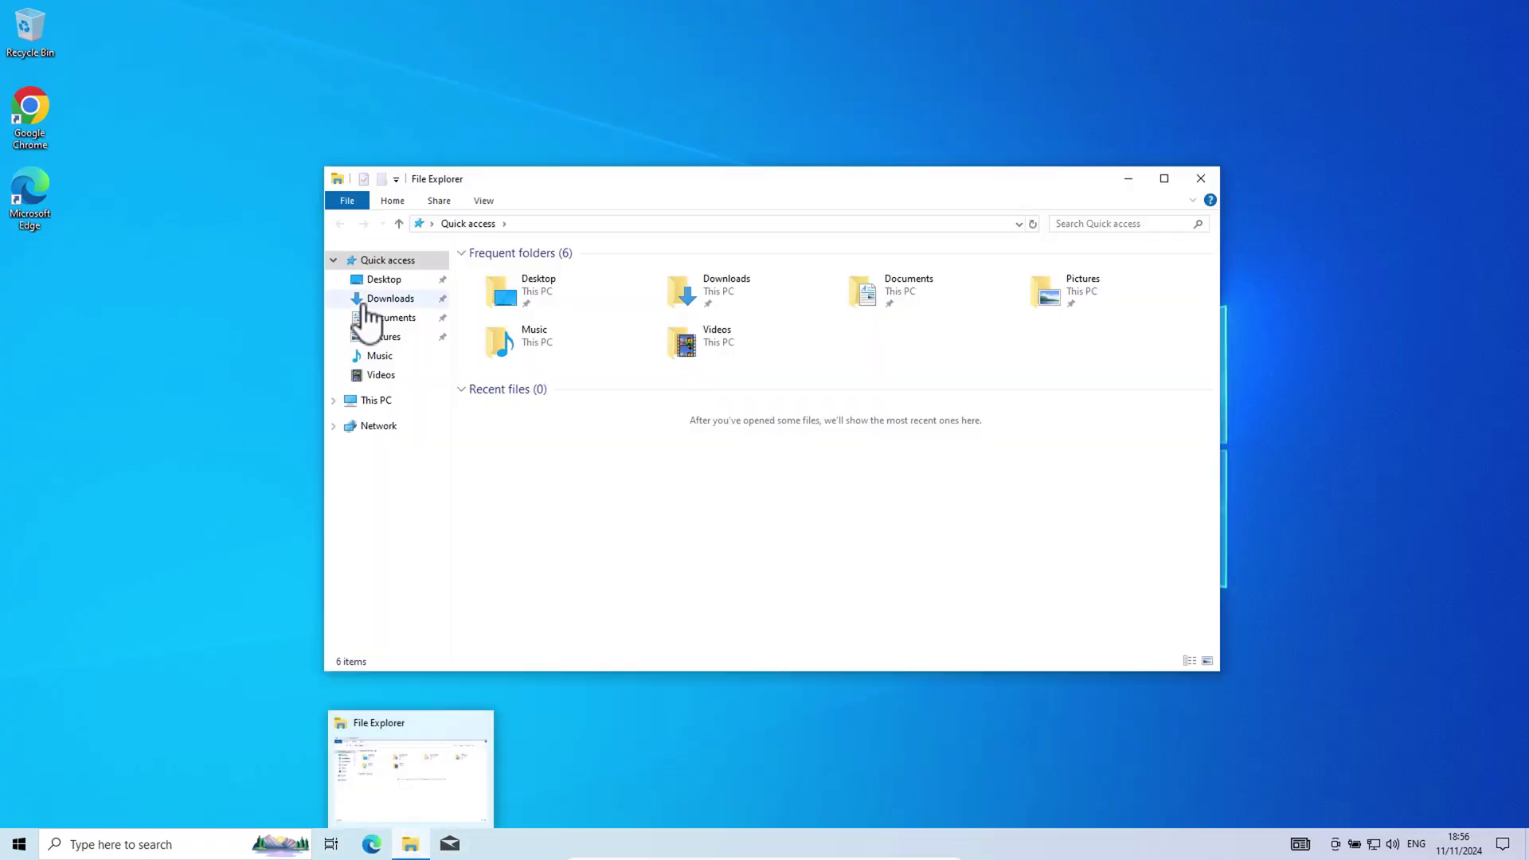
# Check bugati1's Downloads folder in File Explorer is empty, then close it
pyautogui.click(370, 302)
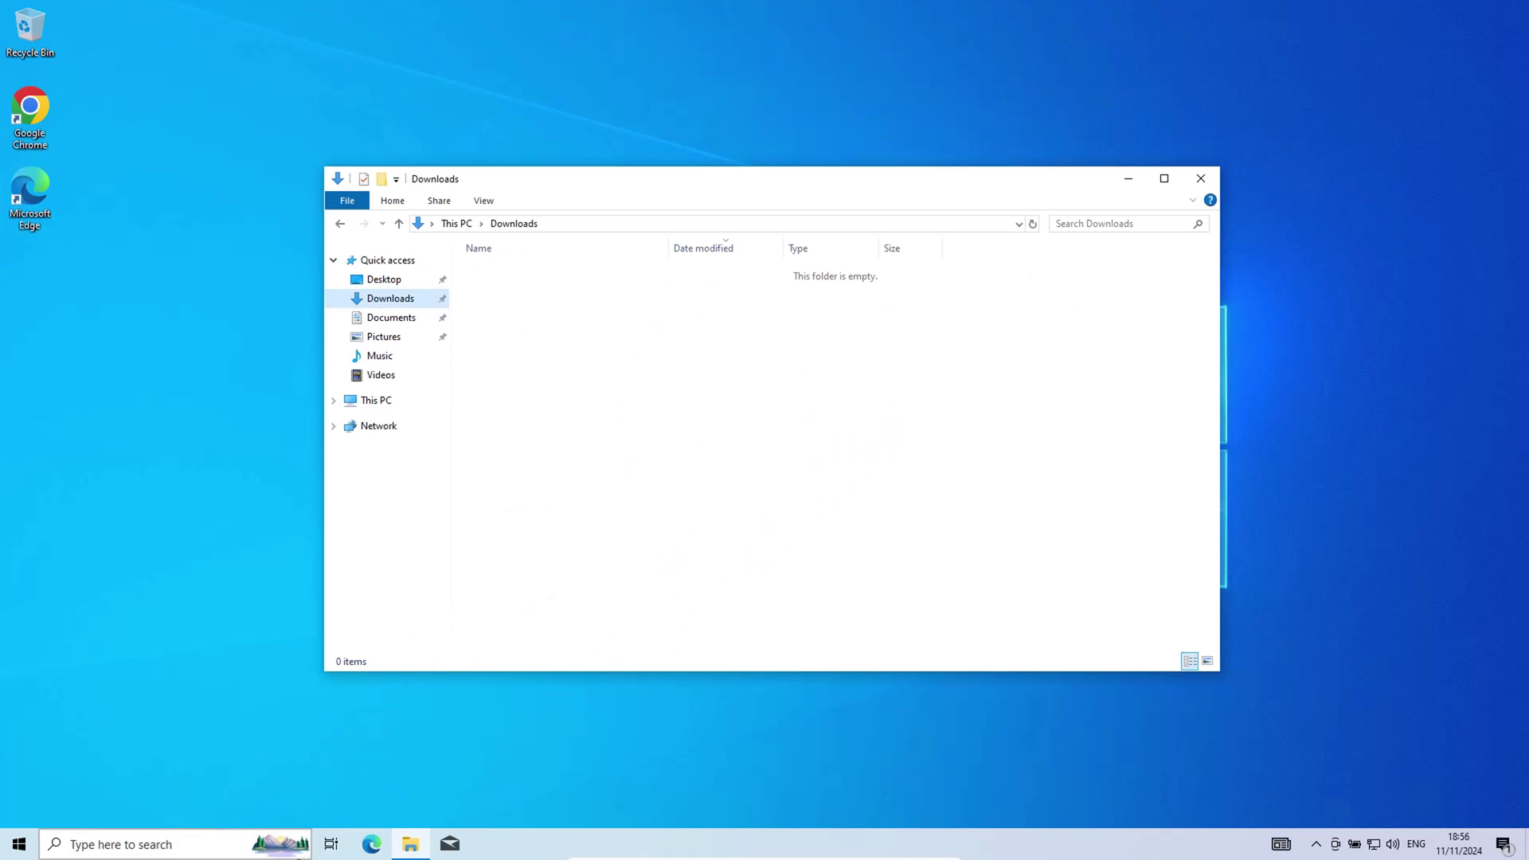
pyautogui.click(1202, 180)
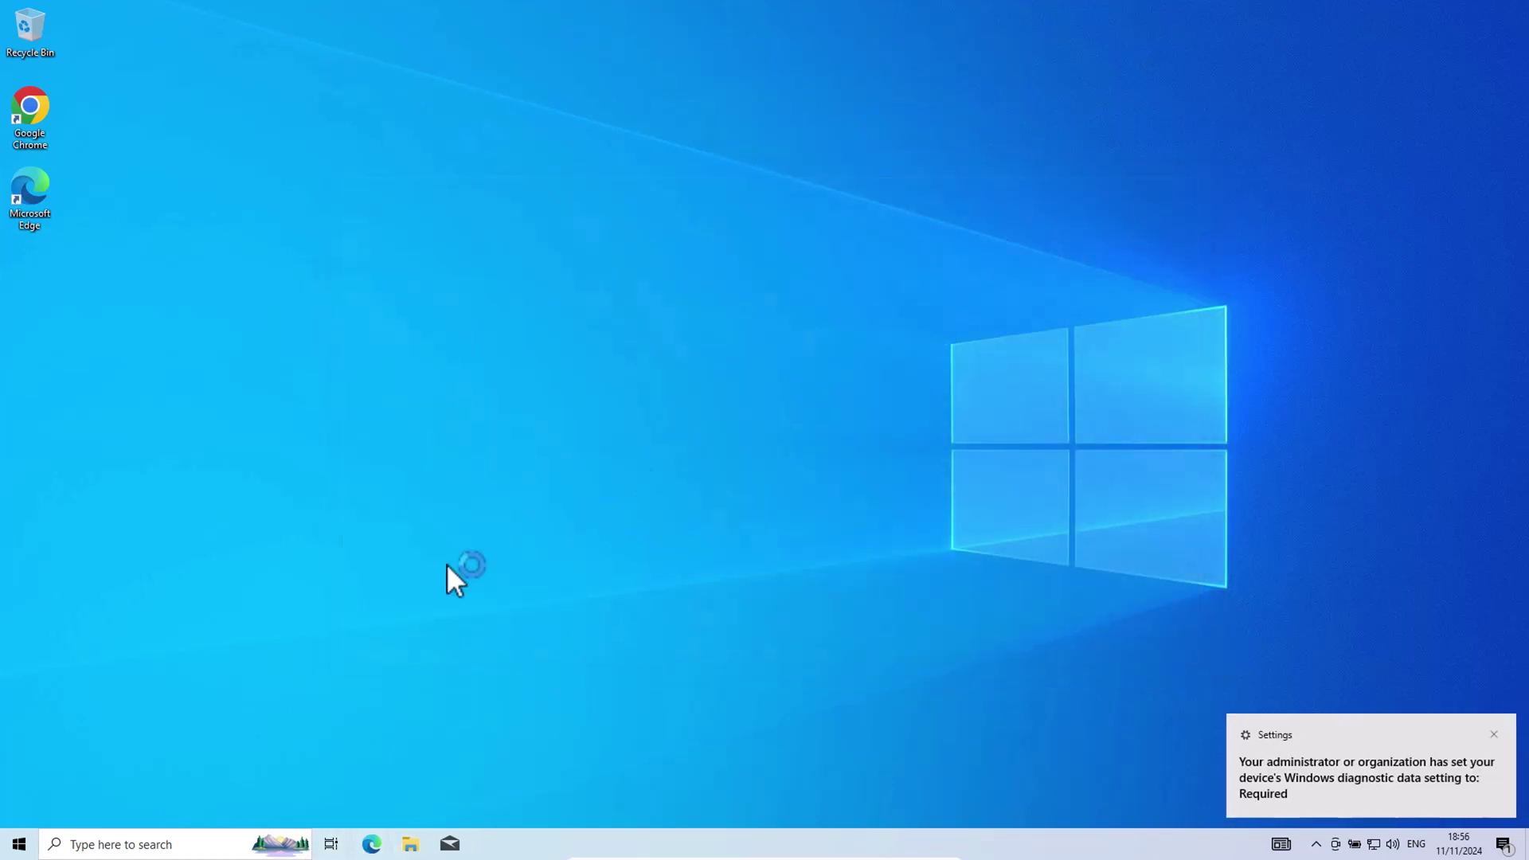
# Sign out of bugati1 and sign in to the bugati account with an empty password
pyautogui.rightClick(18, 843)
pyautogui.moveTo(209, 806)
pyautogui.click(355, 746)
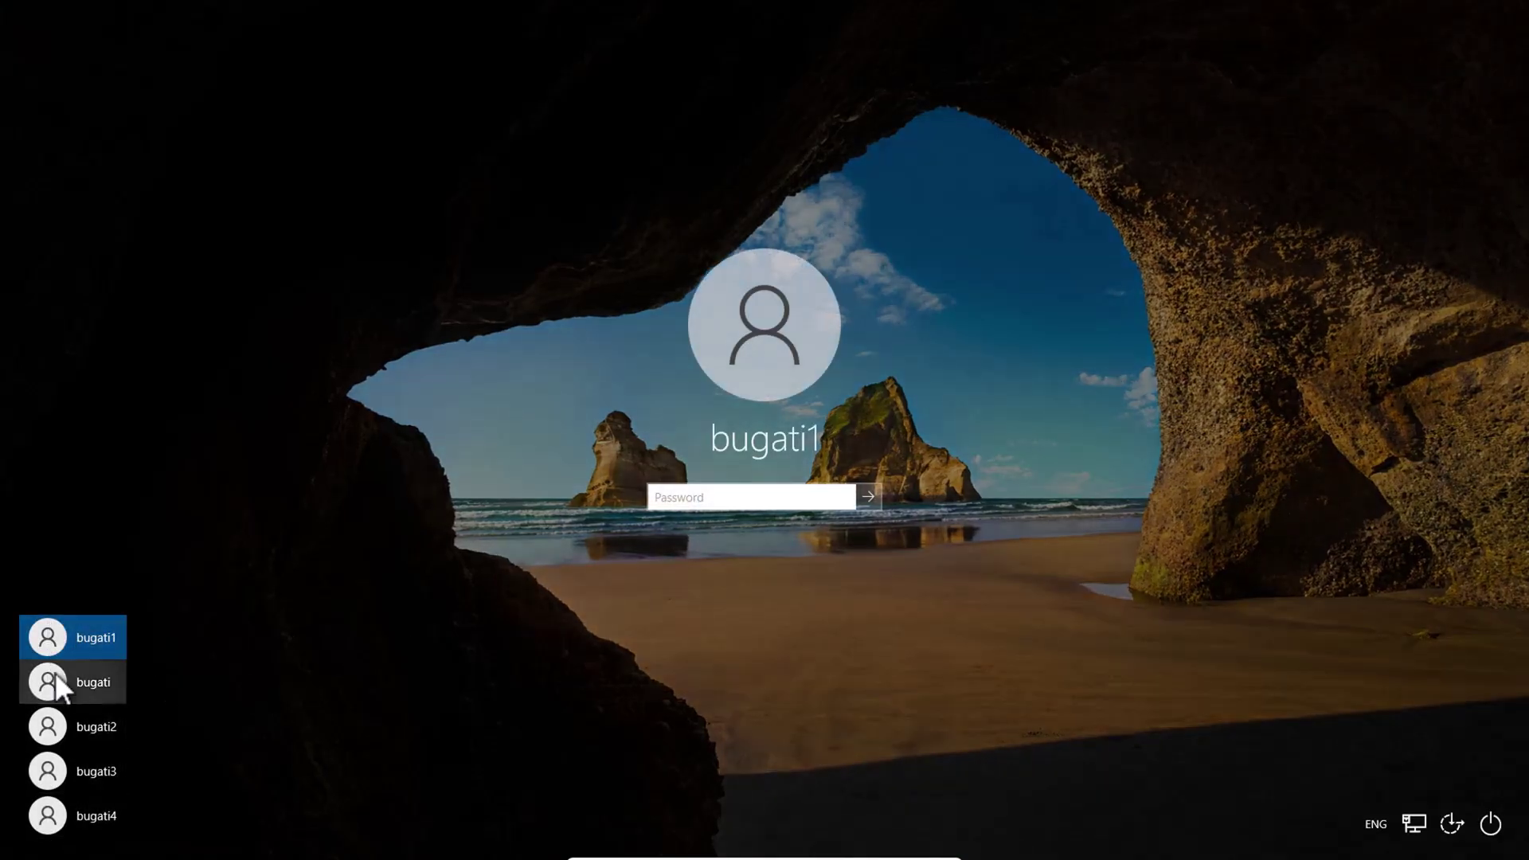
pyautogui.click(64, 681)
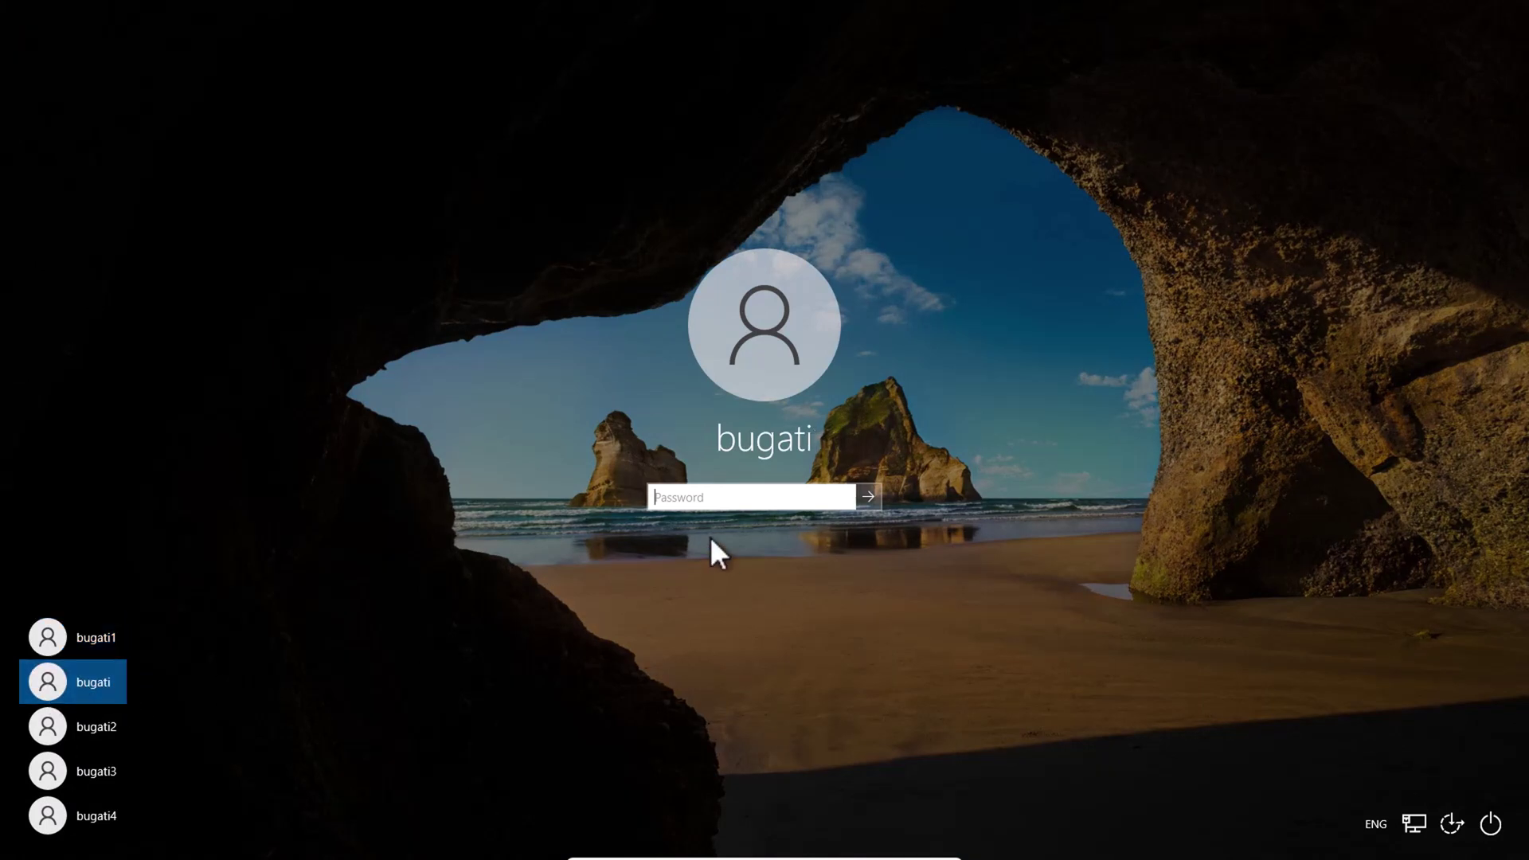
pyautogui.click(725, 502)
pyautogui.press('Return')
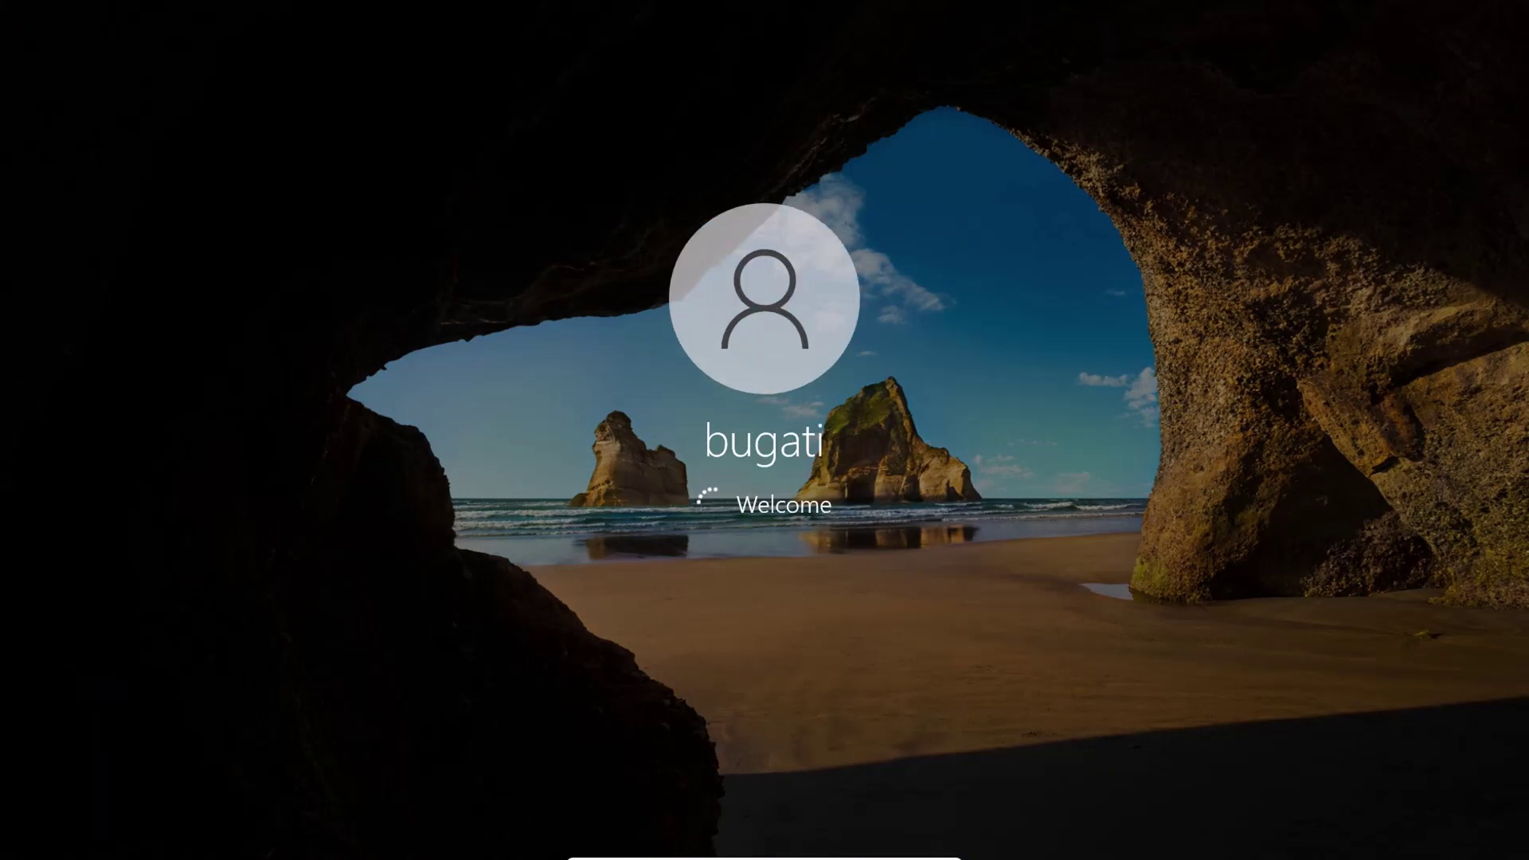